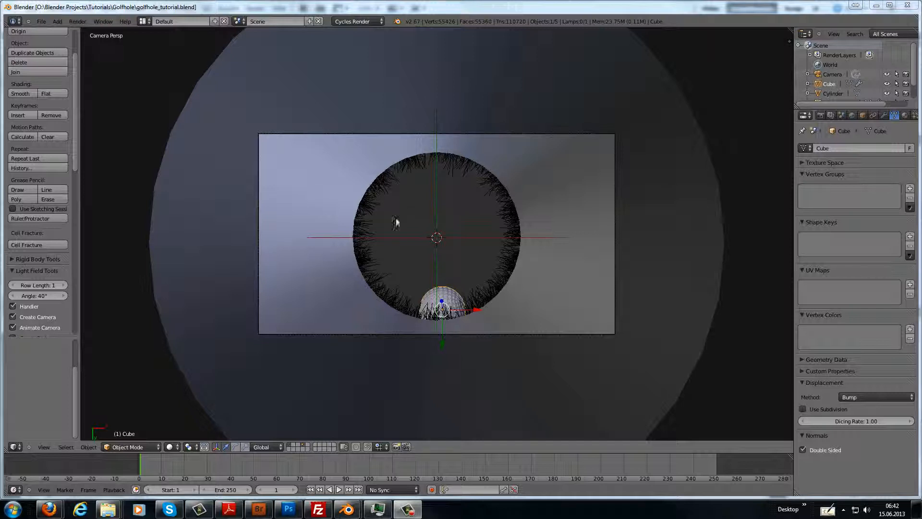
Step: Switch to Photoshop and recolour the wood texture with a Hue/Saturation adjustment layer, hue +59 and saturation +49
click(287, 510)
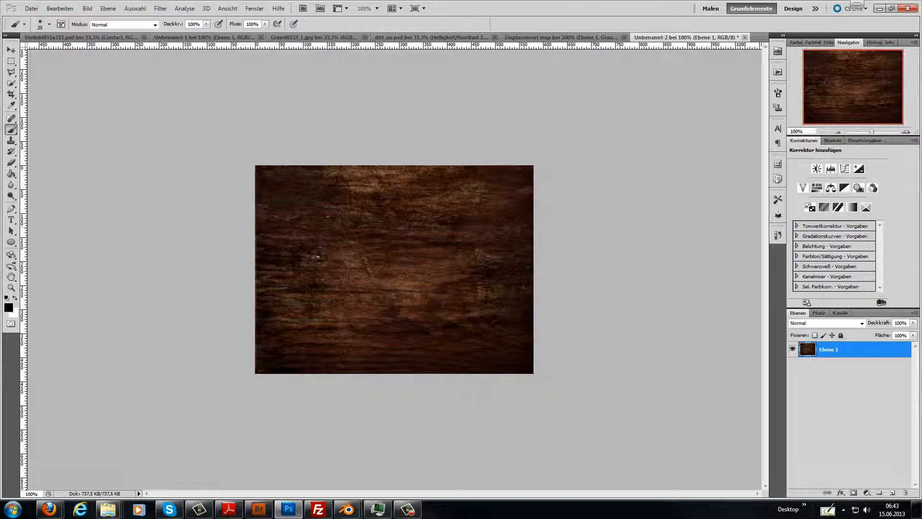
click(816, 191)
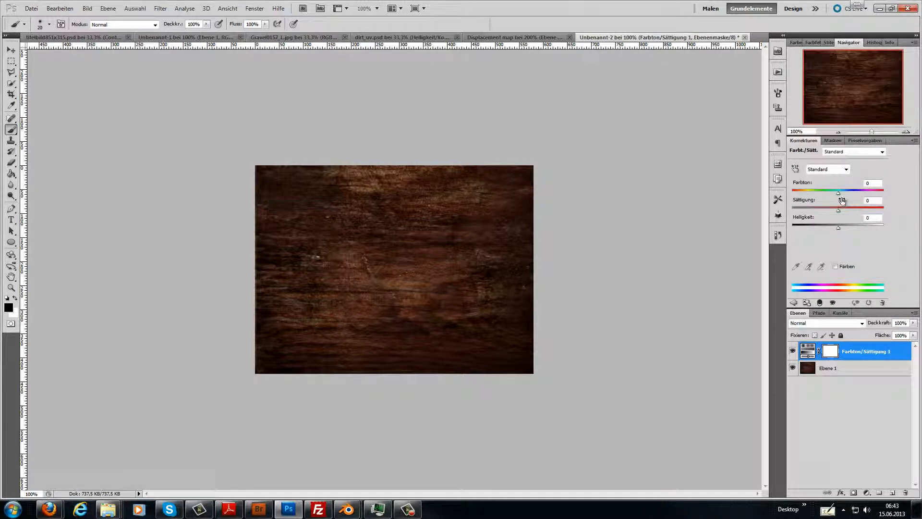
drag(840, 192, 859, 193)
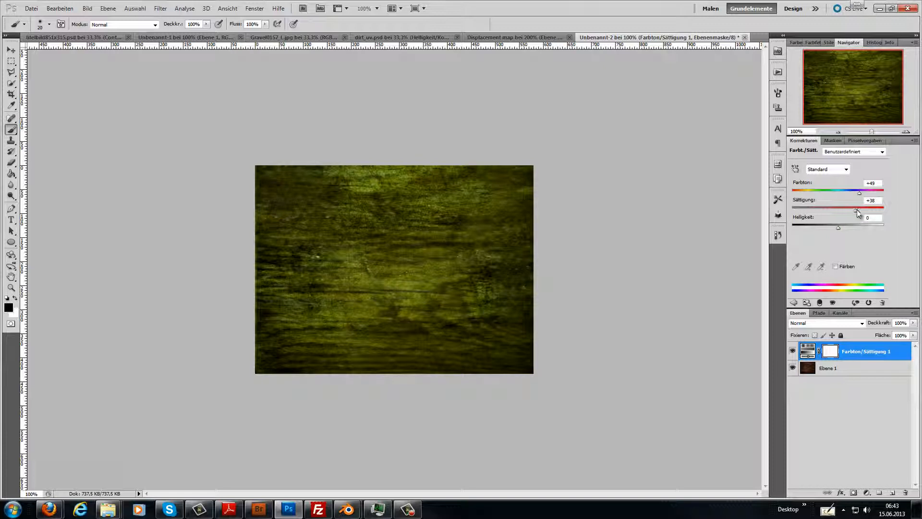
drag(857, 211, 861, 193)
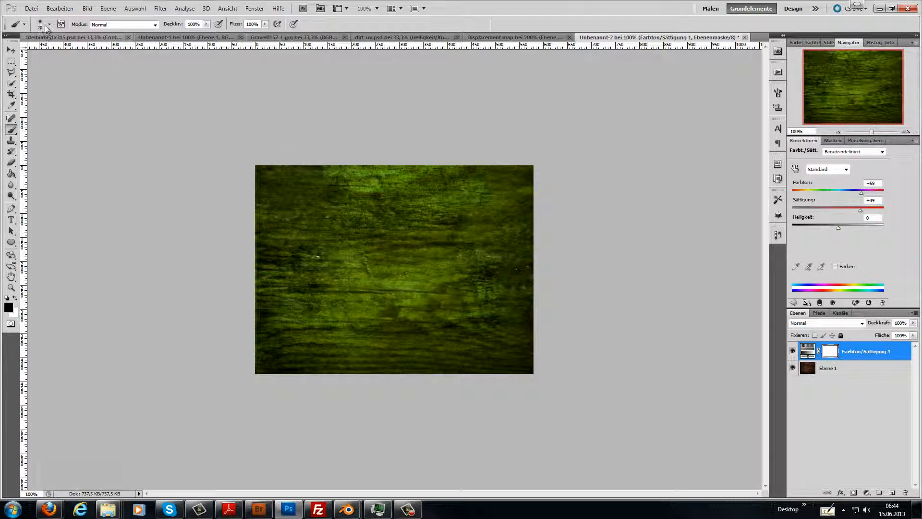
Step: Save the recoloured texture as a JPEG in the Golfhole folder at quality 12, replacing the existing grass.jpg
click(32, 8)
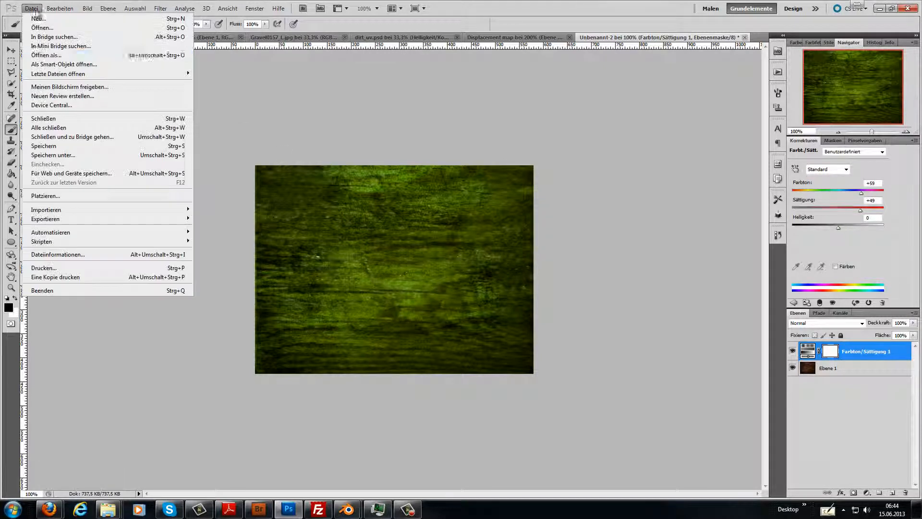
click(101, 156)
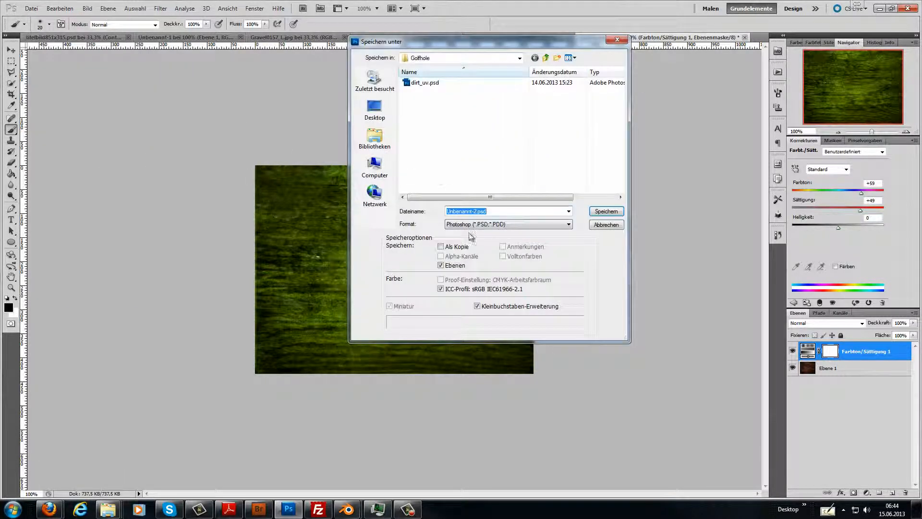
click(470, 224)
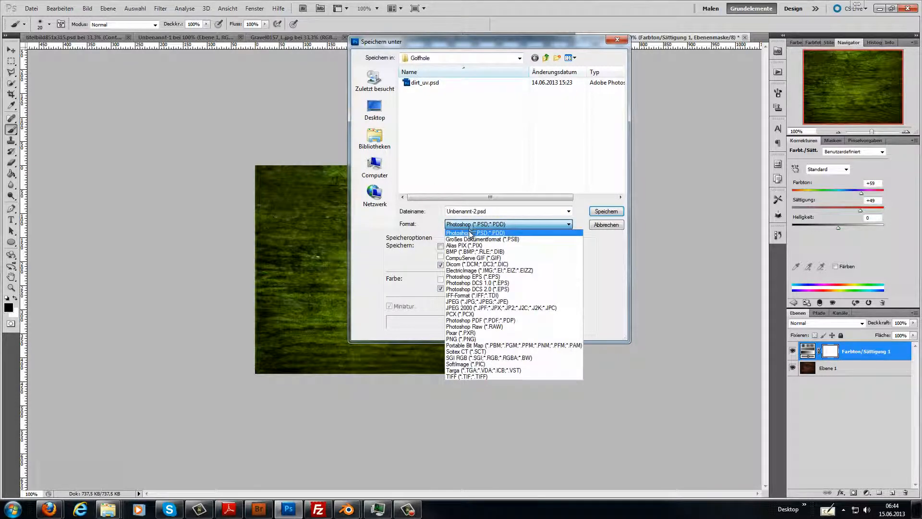
click(473, 301)
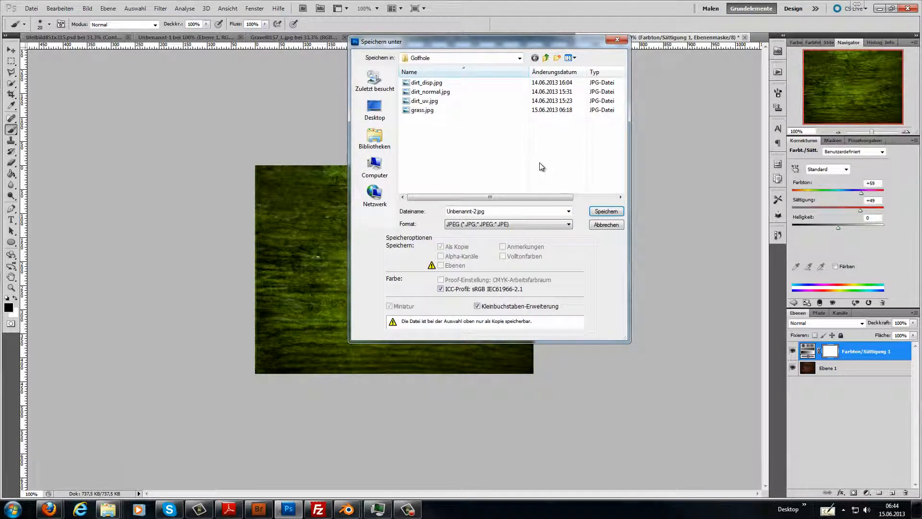
click(425, 110)
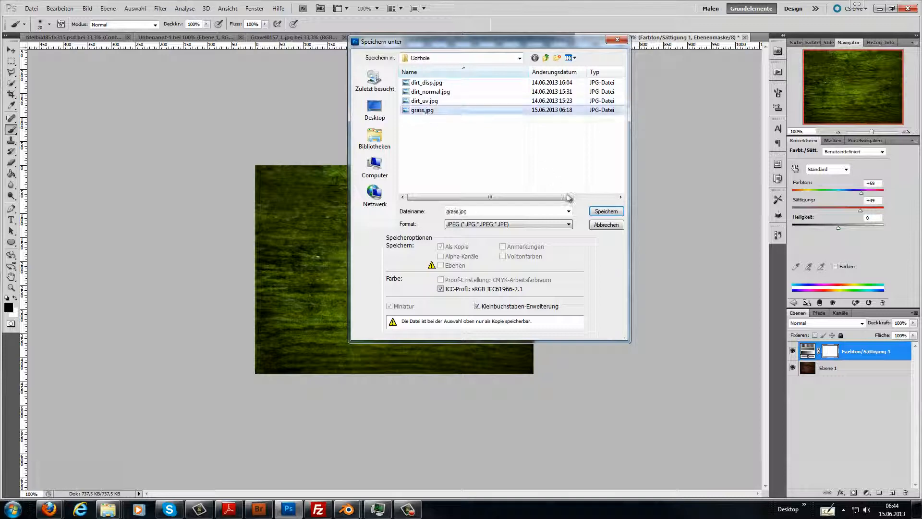
click(609, 212)
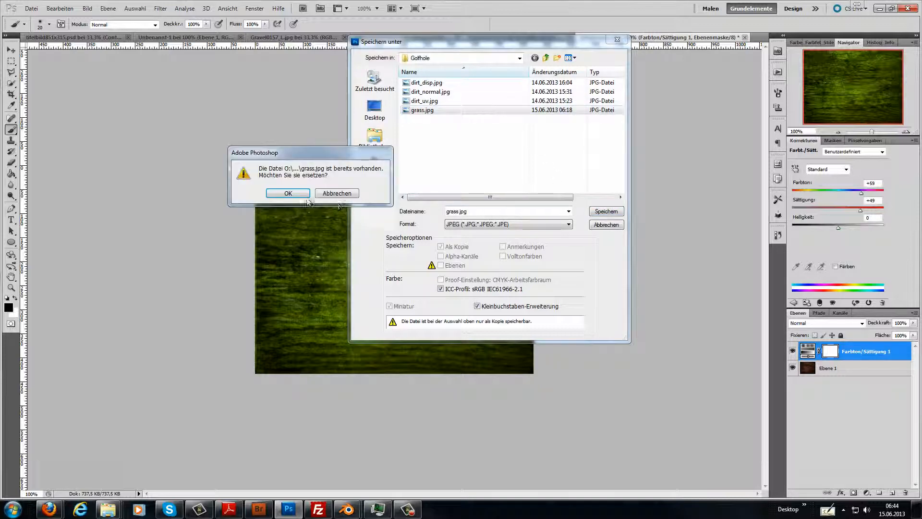
click(303, 194)
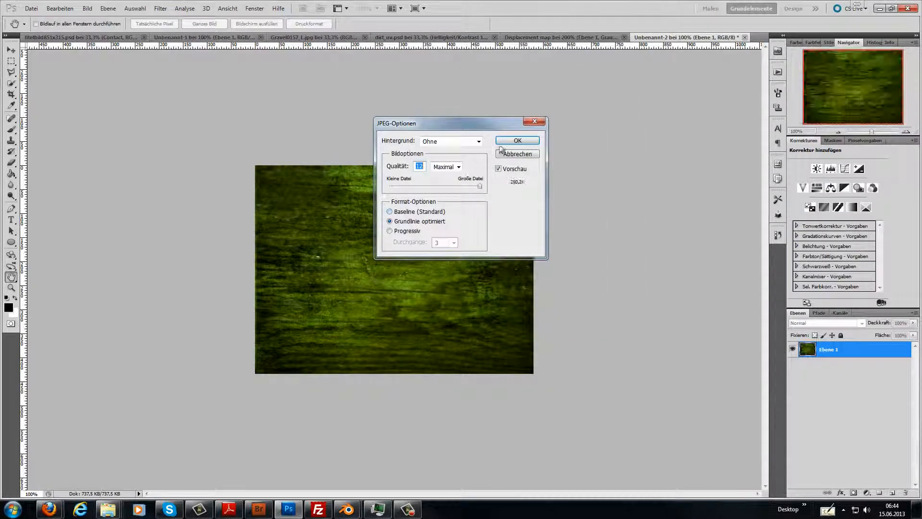
click(510, 141)
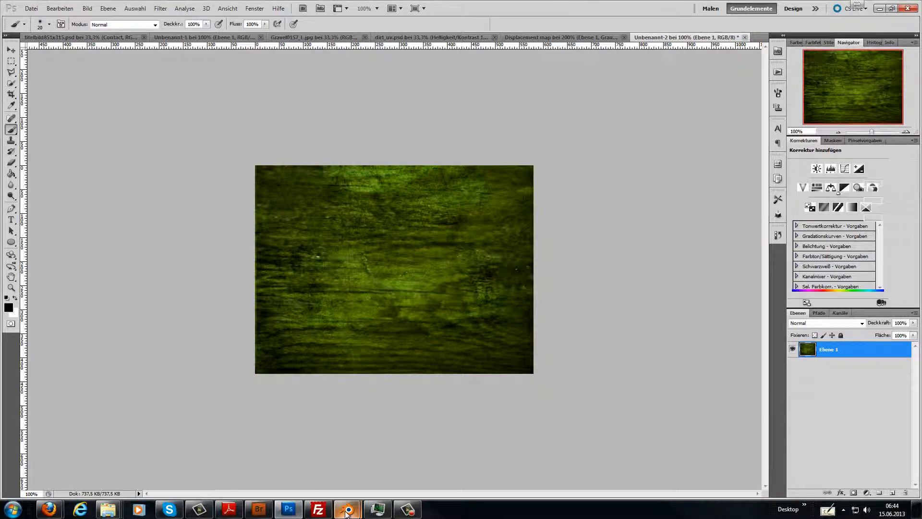
Step: Switch to the golfhole_tutorial.blend window in Blender and select the grass-covered ring in top view
mouse_move(347, 512)
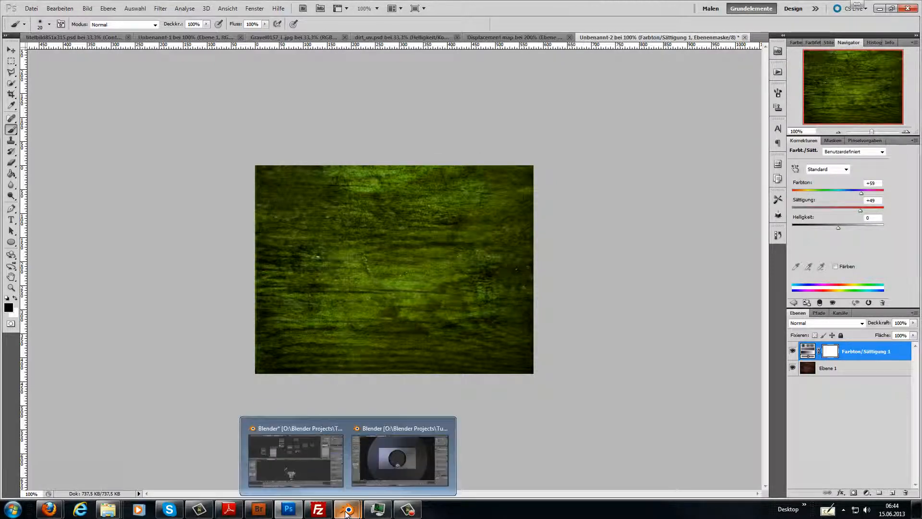
click(390, 472)
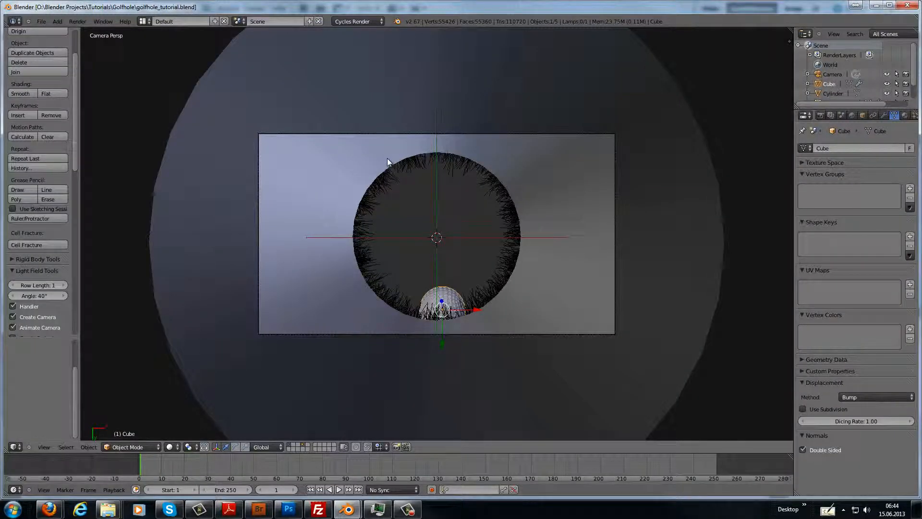
key(KP_7)
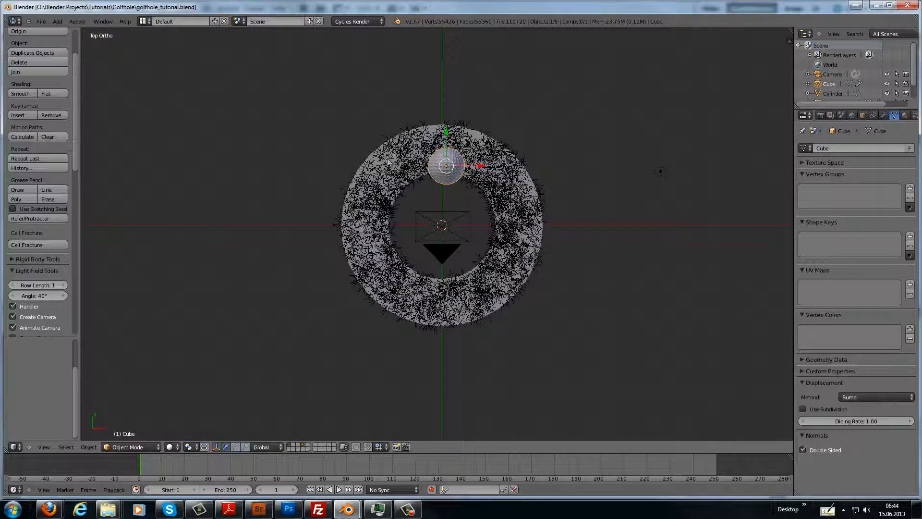
right_click(368, 164)
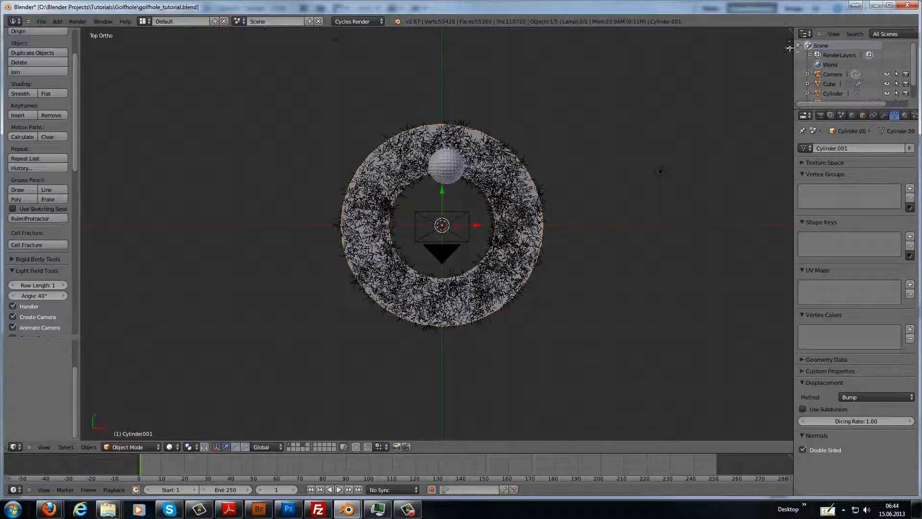
Step: Split the 3D viewport horizontally and open grass.jpg in a UV/Image Editor in the upper area
drag(788, 43, 753, 256)
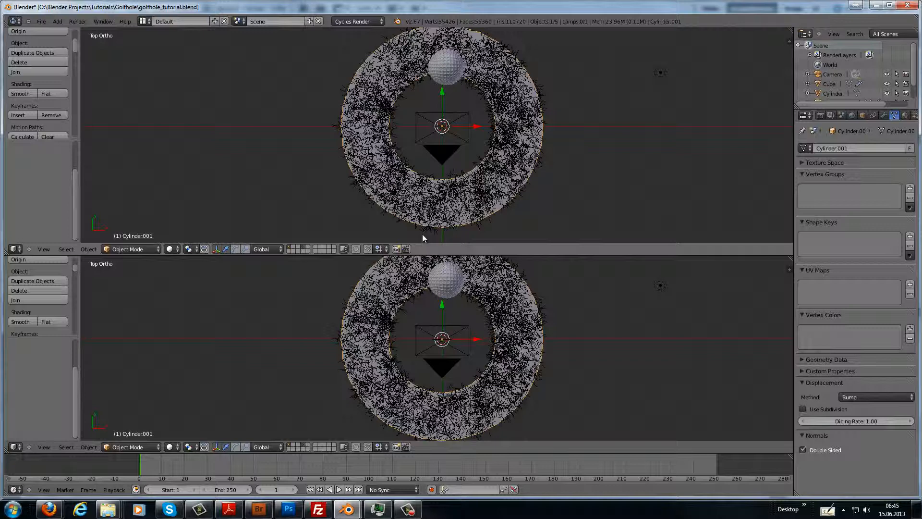
click(19, 250)
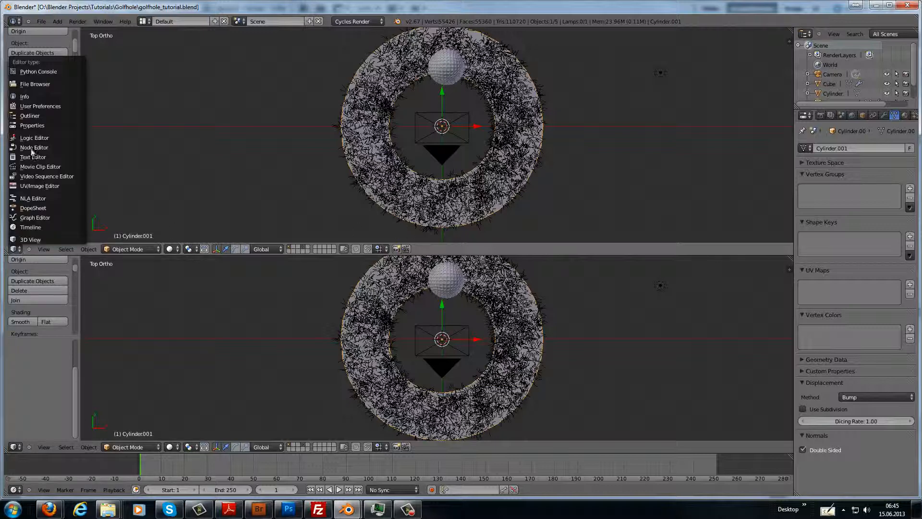
click(33, 186)
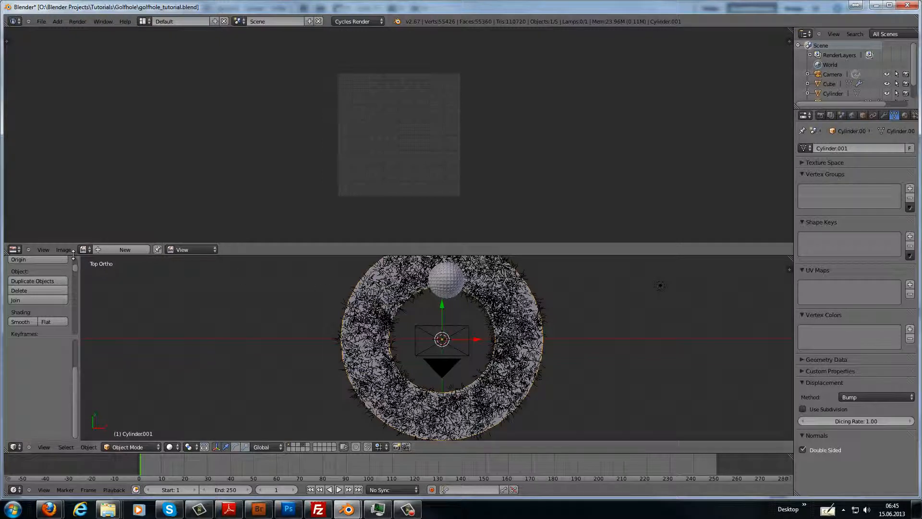
click(63, 250)
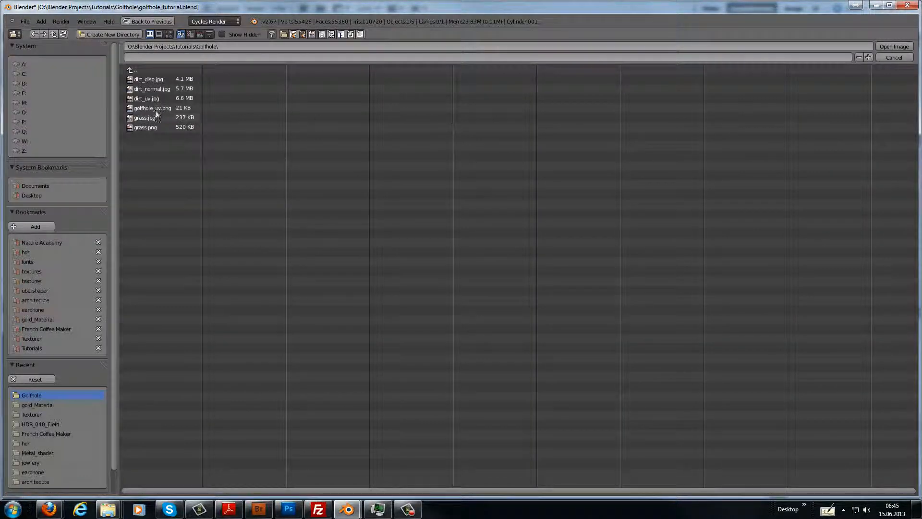
click(157, 119)
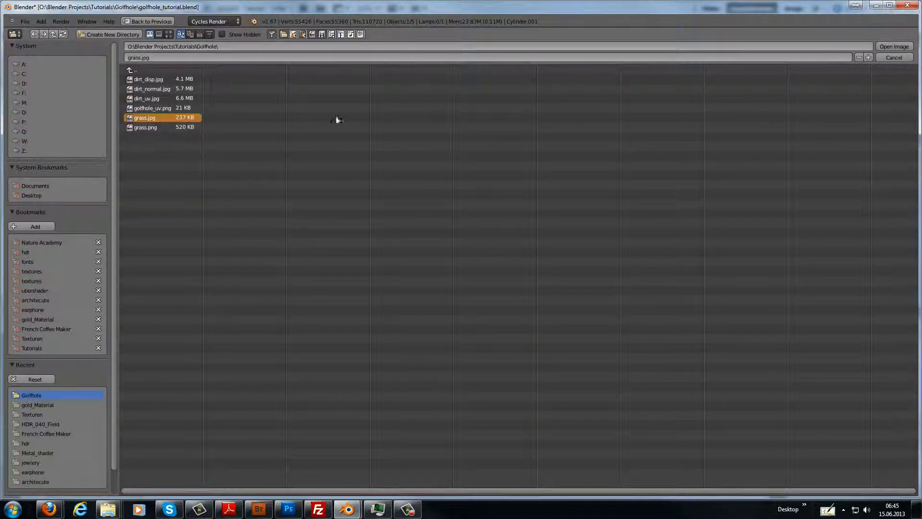
click(896, 47)
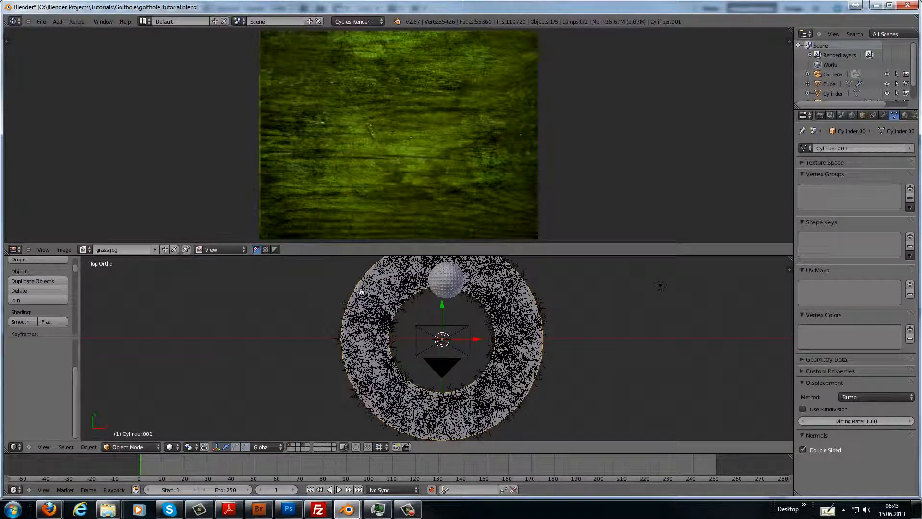
Step: Unwrap the ring's whole mesh onto the grass.jpg image and return to Object Mode
key(Tab)
key(u)
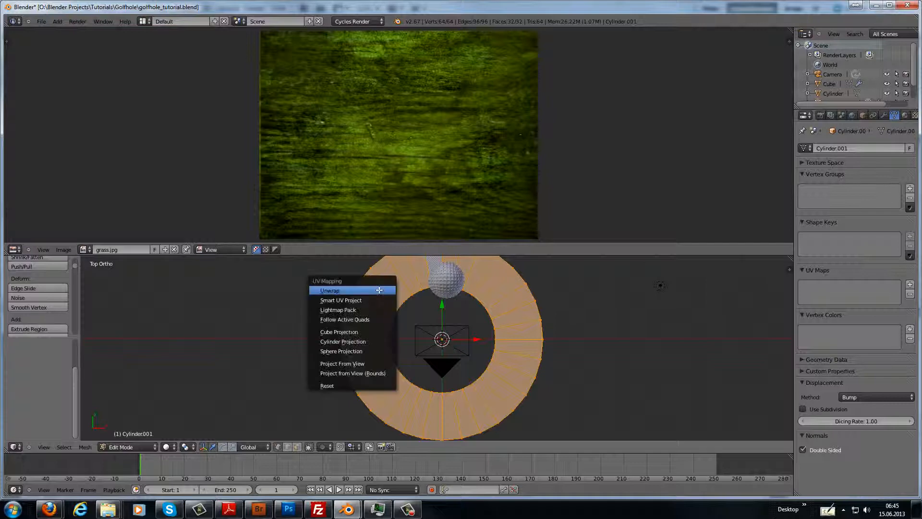
click(379, 289)
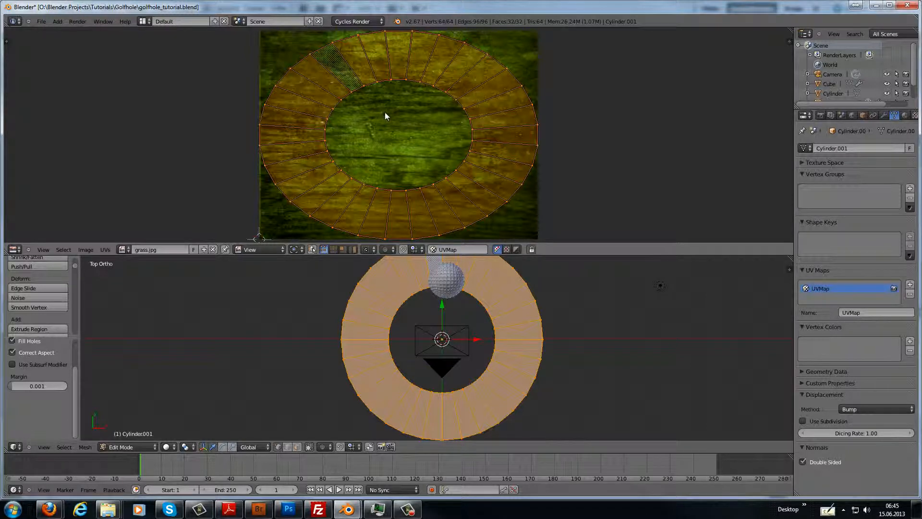
scroll(389, 119, down, 2)
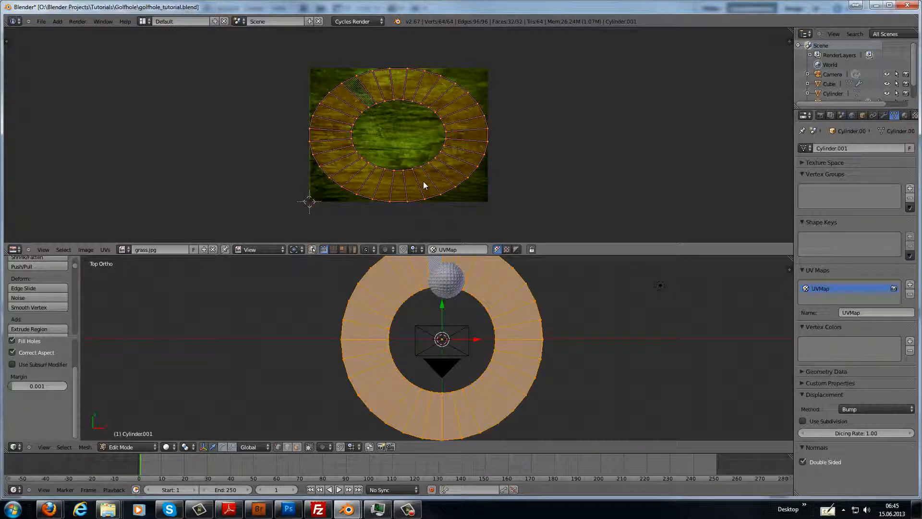
key(Tab)
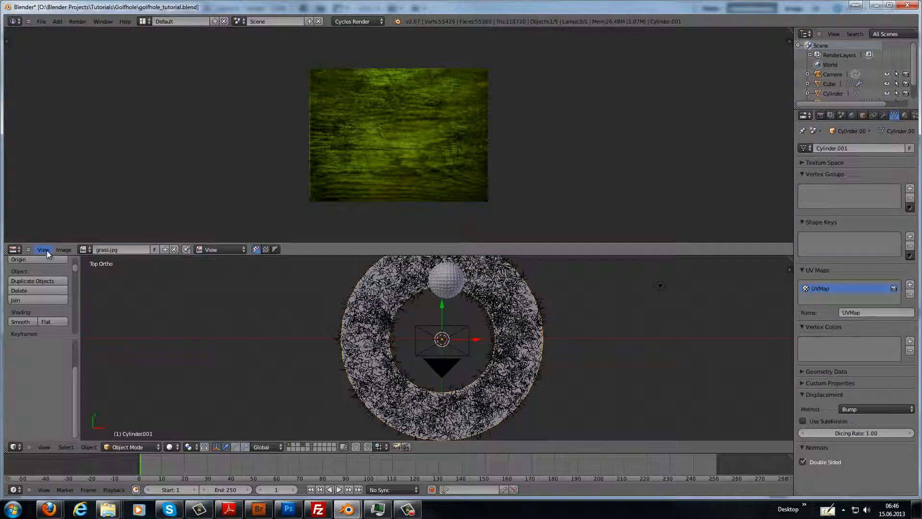
Step: Change the image area to a Node Editor, create a node-based material for the ring, and move its Diffuse BSDF node higher
click(21, 251)
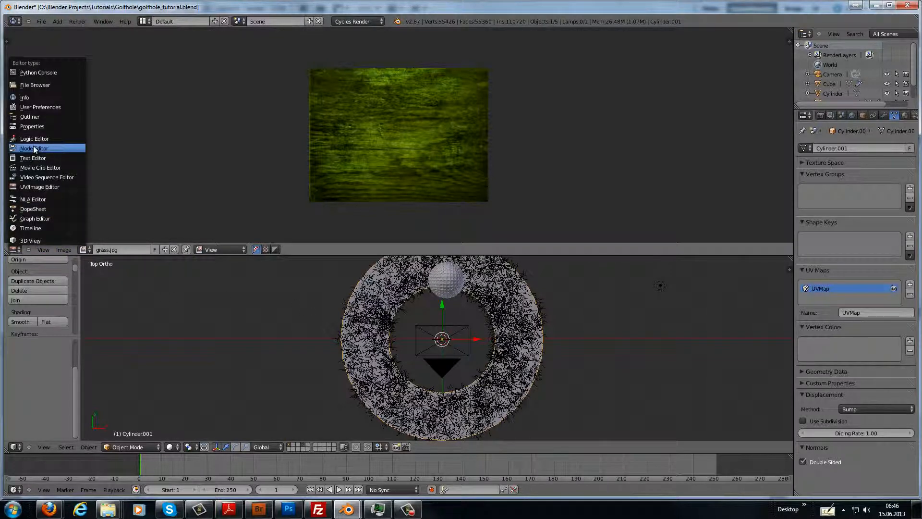
click(29, 147)
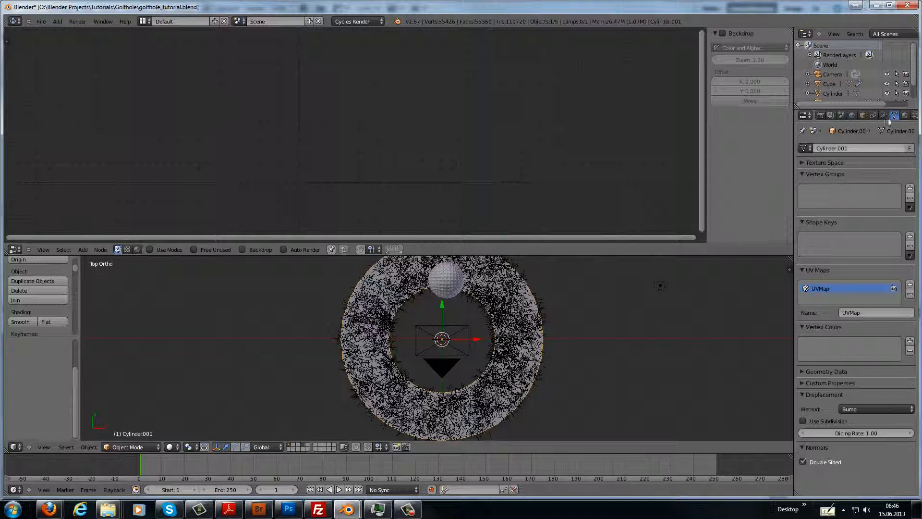
click(907, 116)
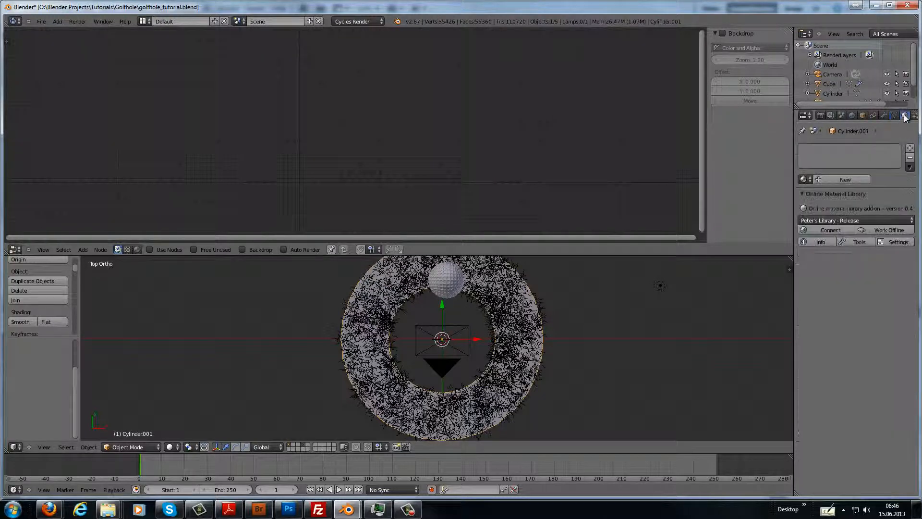
click(836, 179)
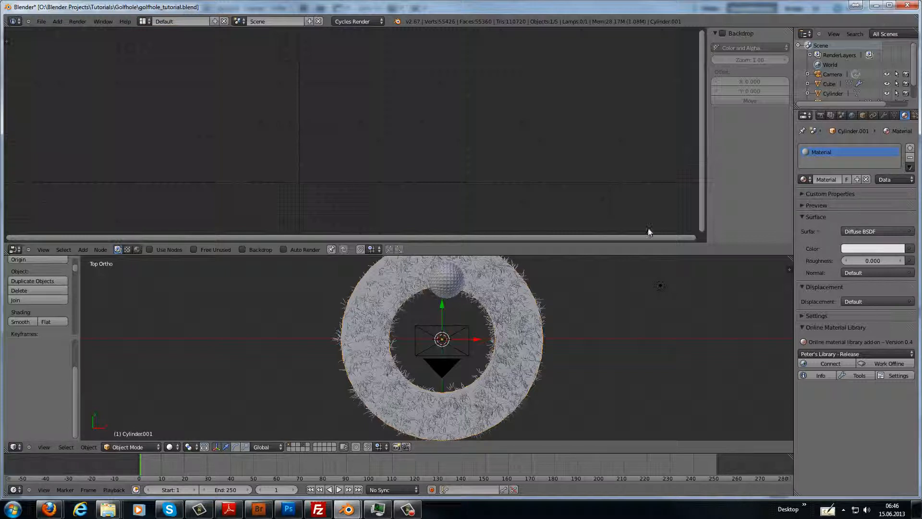
click(150, 249)
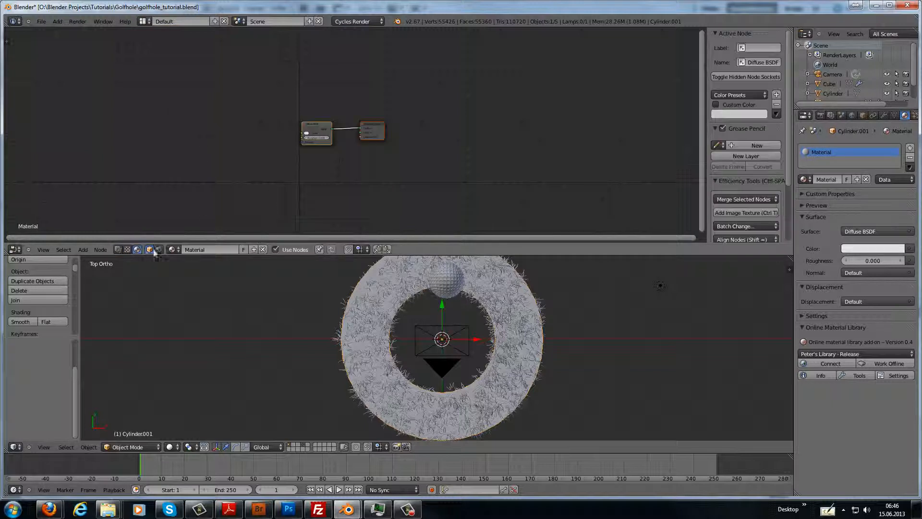
scroll(325, 128, up, 5)
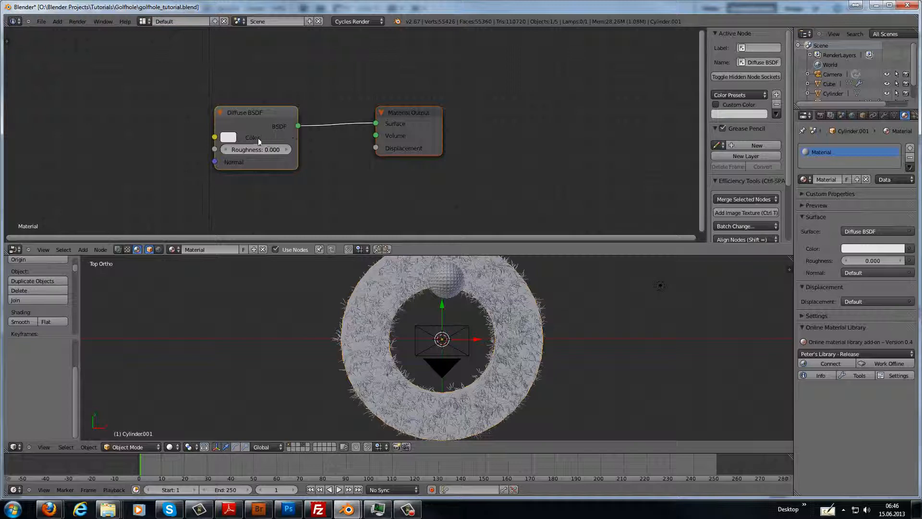
drag(262, 111, 258, 75)
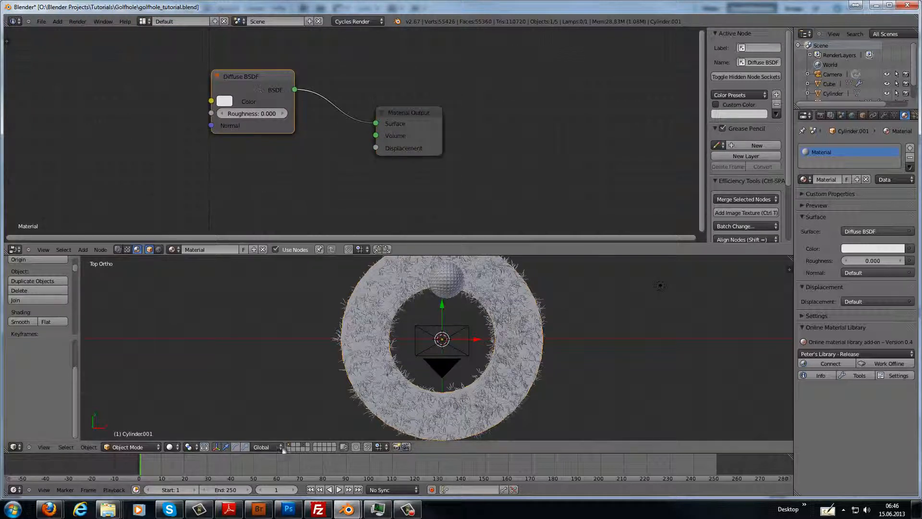
Step: View the other open Blender project window for reference
mouse_move(347, 508)
click(303, 457)
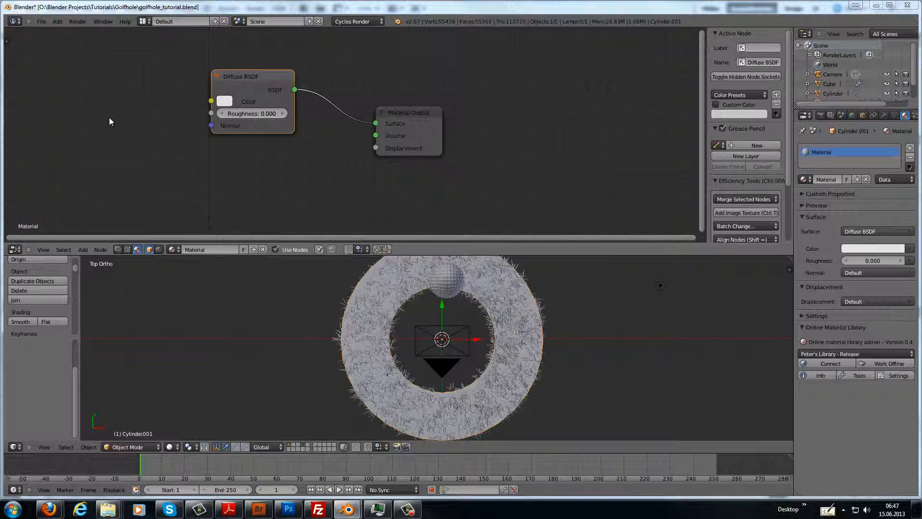
Step: Add an Image Texture node, load grass.jpg into it, and connect its Color output to the Diffuse BSDF's Color input
key(shift+a)
mouse_move(111, 118)
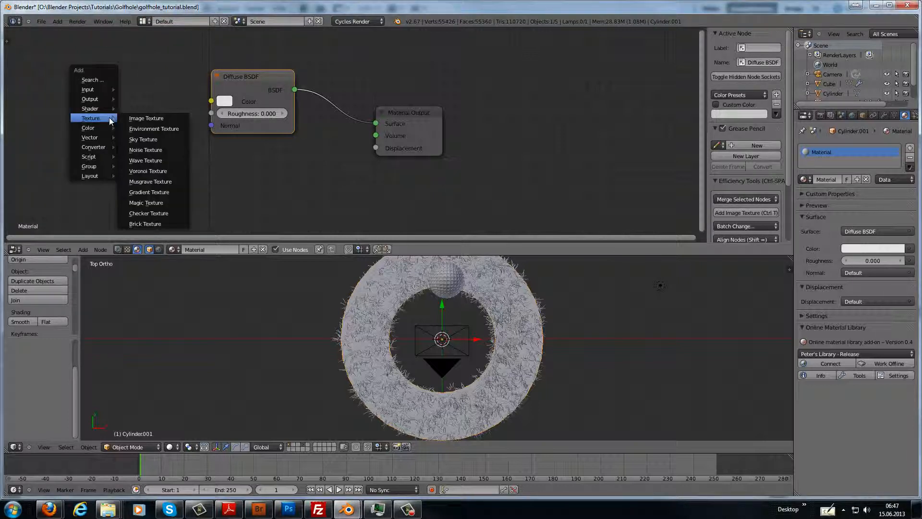
click(146, 119)
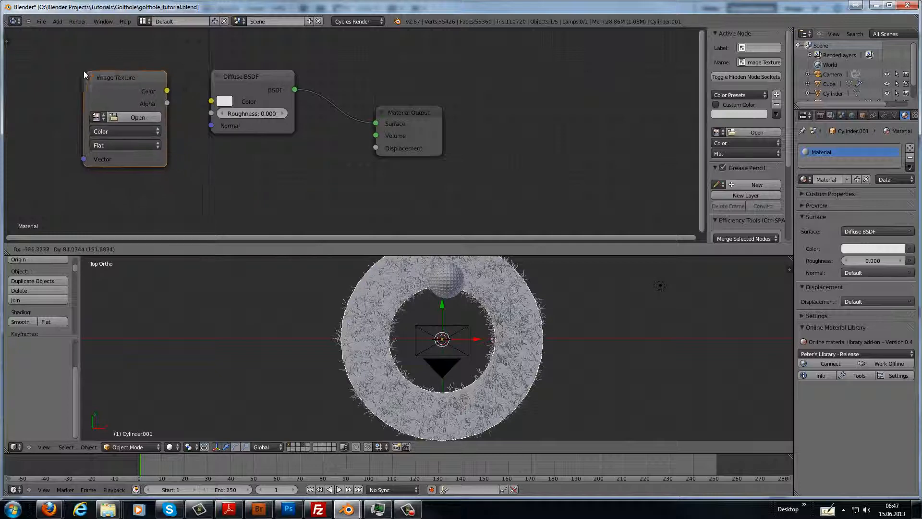
click(83, 70)
click(125, 114)
click(145, 118)
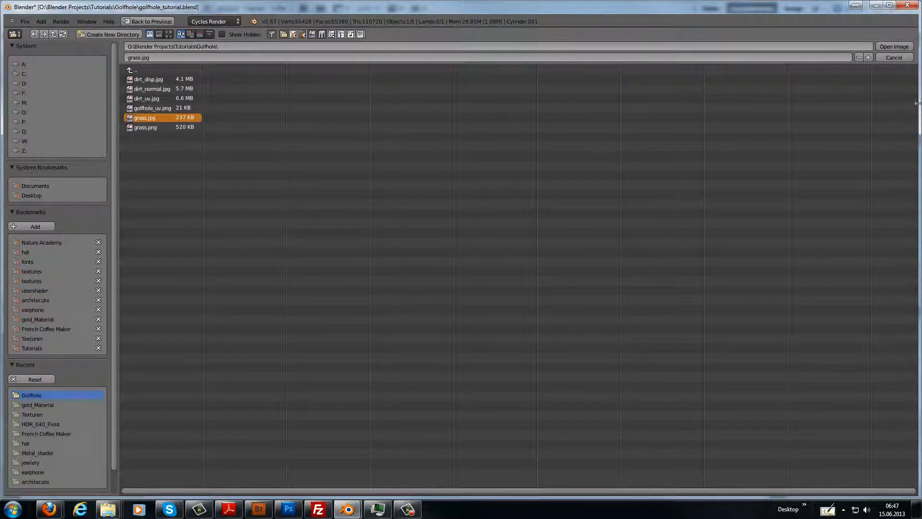
click(895, 46)
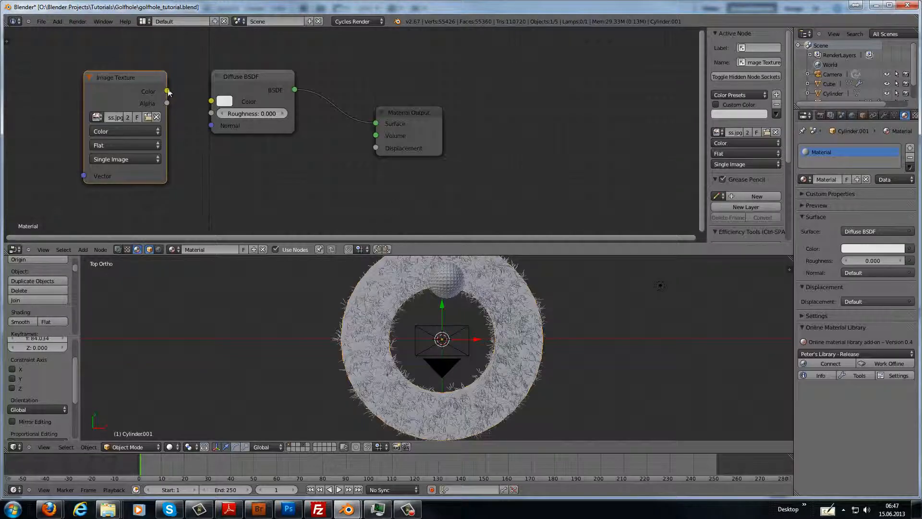
drag(167, 91, 210, 104)
Step: Spread the Image Texture, Diffuse BSDF and Material Output nodes apart and maximize the Node Editor, placing the Diffuse BSDF higher
drag(123, 73, 91, 71)
drag(257, 77, 289, 67)
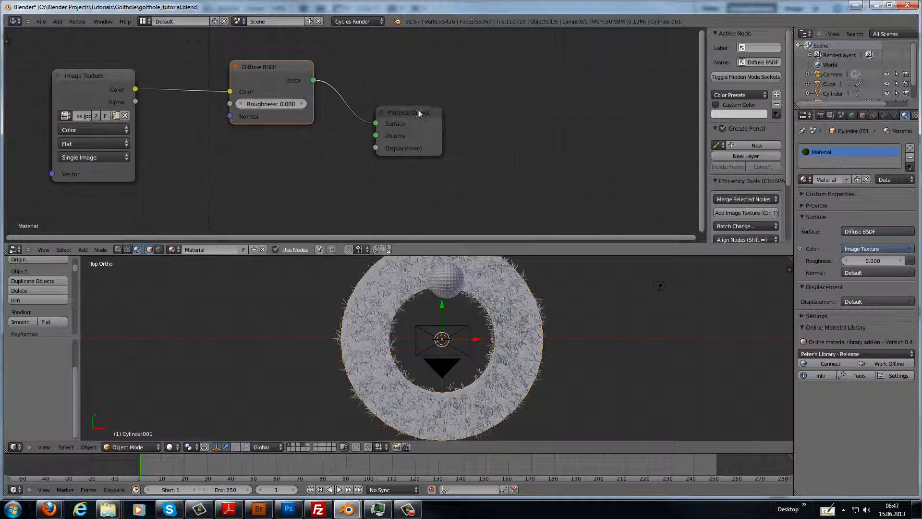
drag(420, 116, 605, 83)
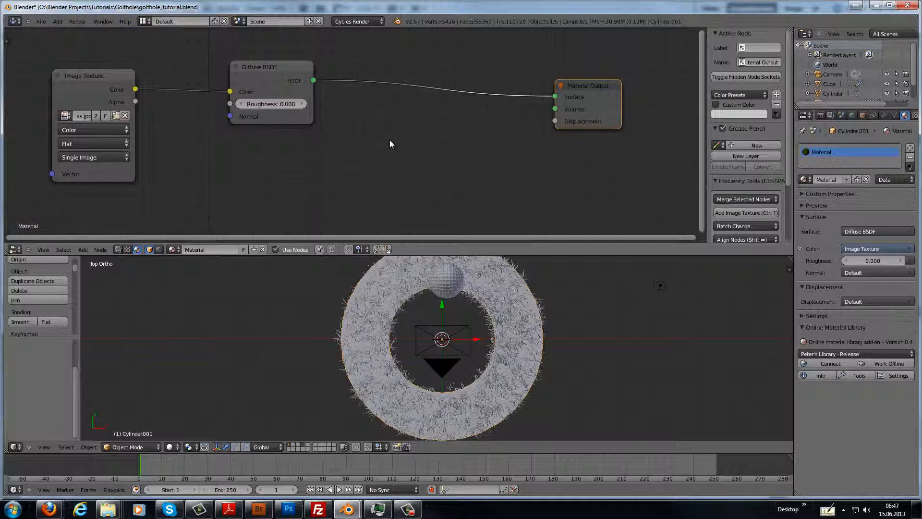
key(ctrl+Up)
drag(342, 175, 377, 141)
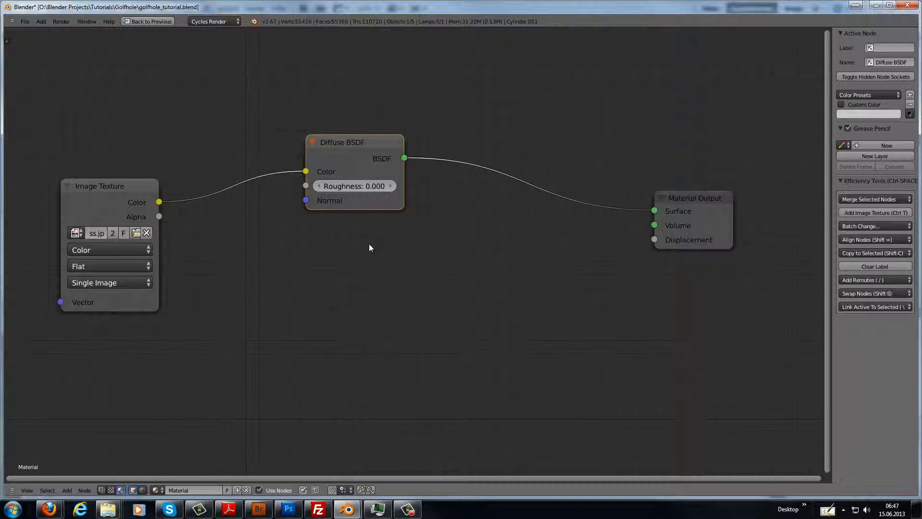
Step: Add a Glossy BSDF node and place it directly below the Diffuse BSDF
key(shift+a)
mouse_move(371, 245)
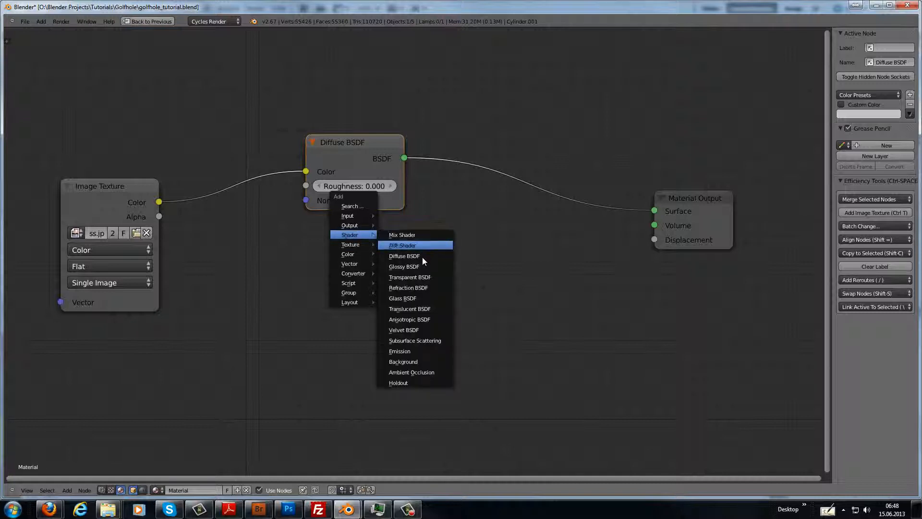
click(419, 266)
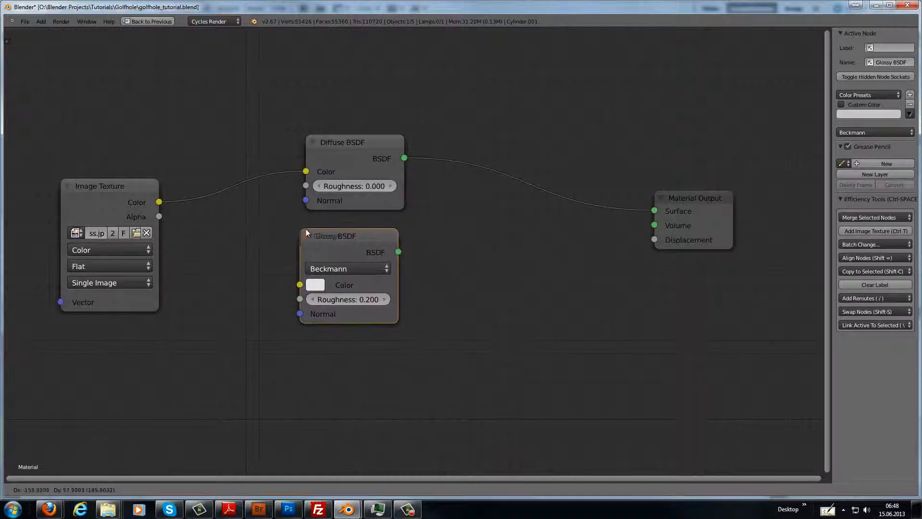
click(313, 229)
Step: Insert a Mix Shader between the Diffuse BSDF and Material Output, and connect the Glossy BSDF to its second Shader input
key(shift+a)
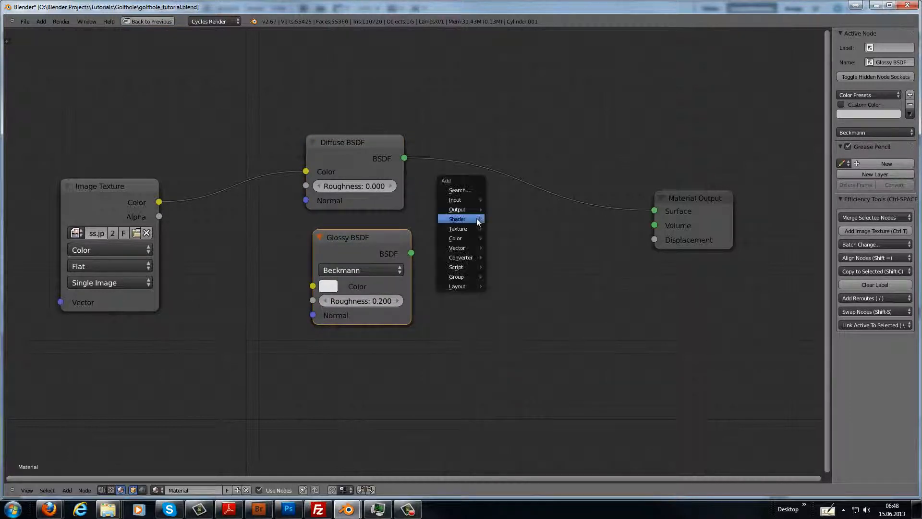
mouse_move(476, 218)
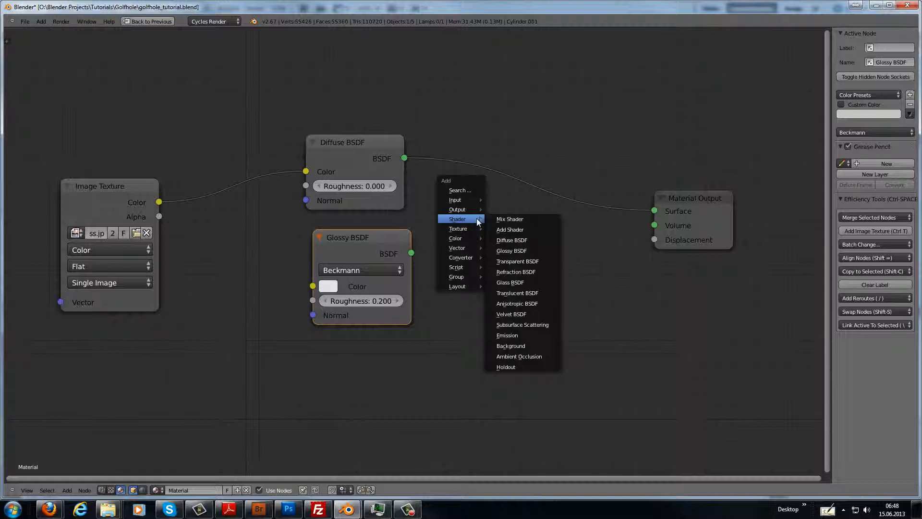
click(516, 219)
click(465, 159)
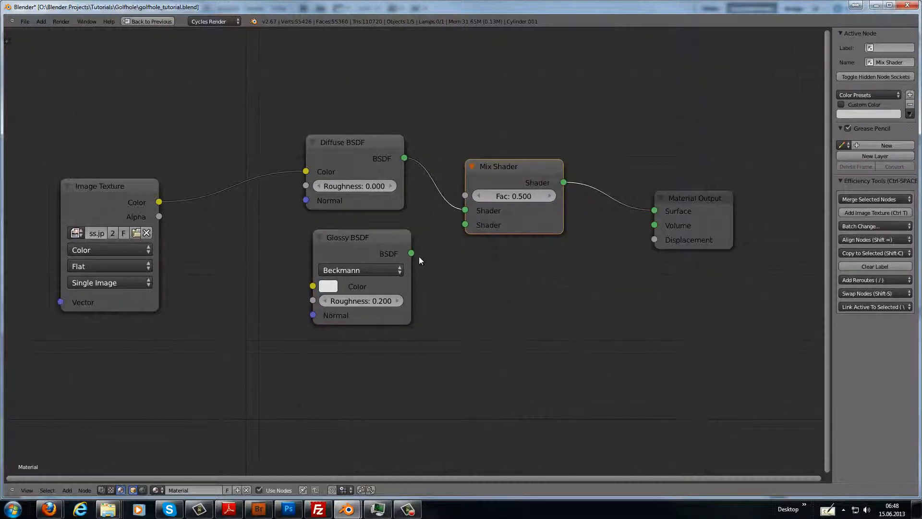
drag(421, 253, 466, 223)
Step: Set the Mix Shader's Fac to 0.07
click(516, 197)
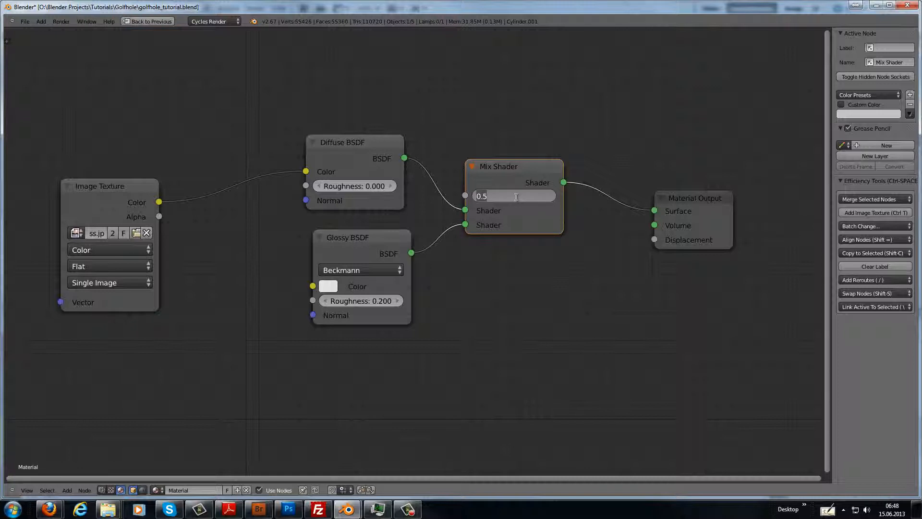
text(.07)
key(Return)
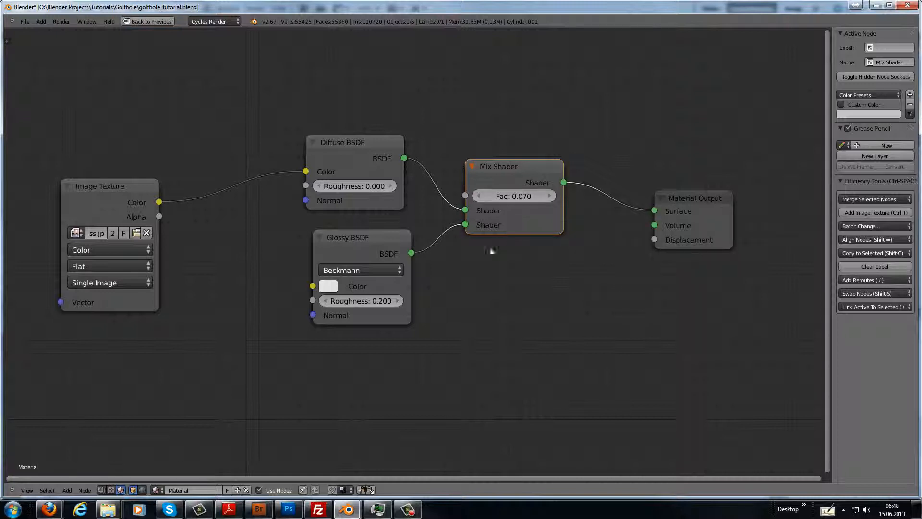
Step: Add a Translucent BSDF node and place it below the Mix Shader
middle_drag(257, 309, 264, 248)
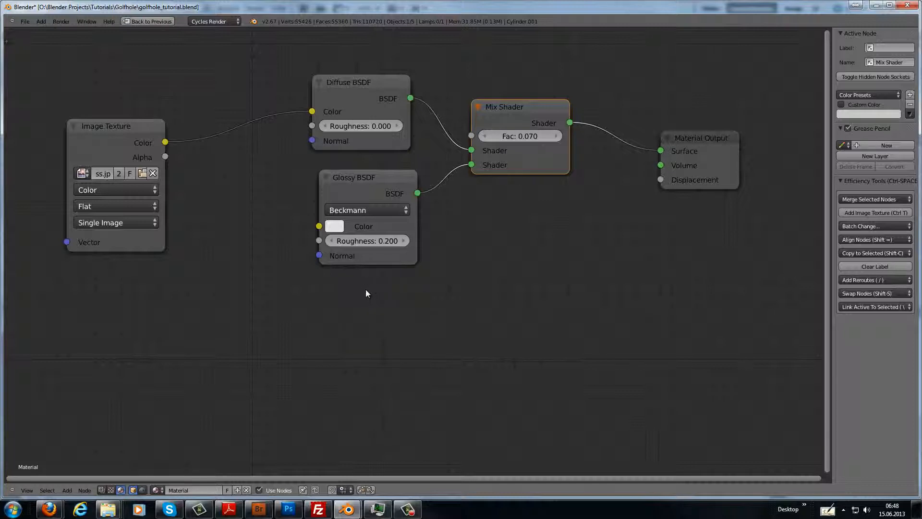
key(shift+a)
mouse_move(366, 291)
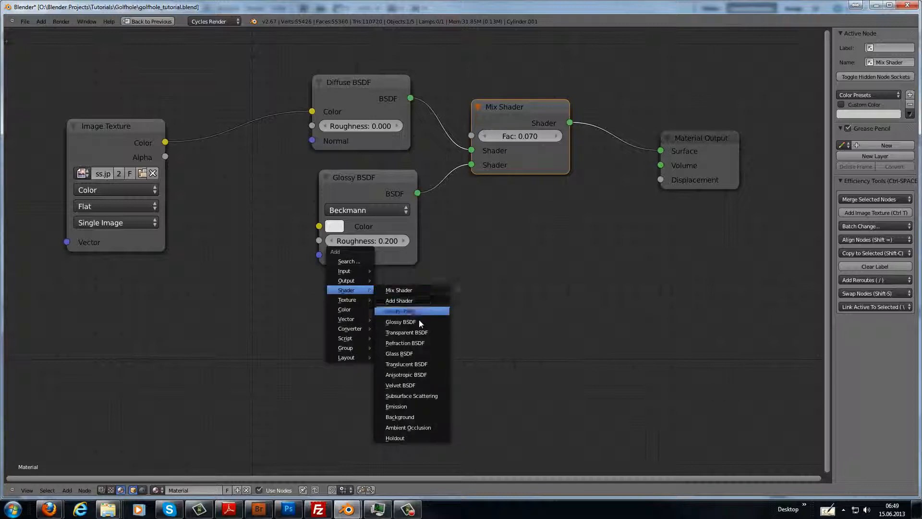
click(407, 364)
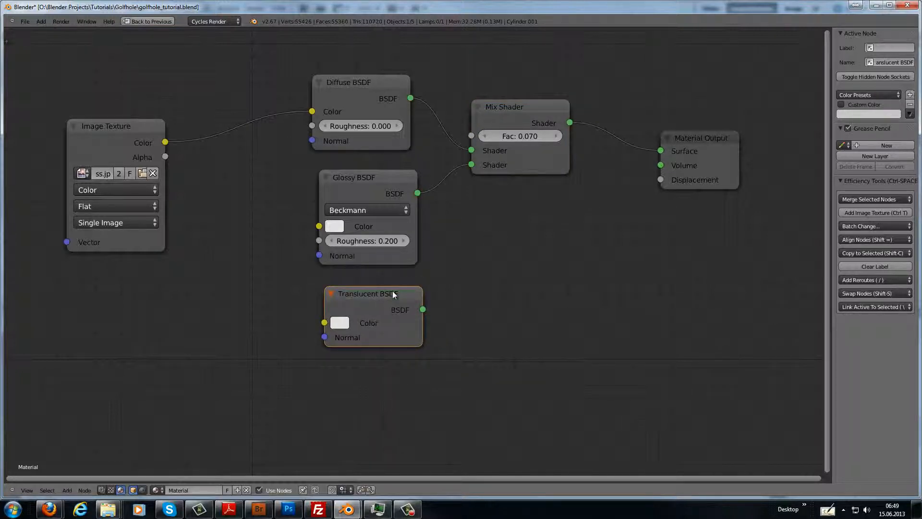
click(539, 197)
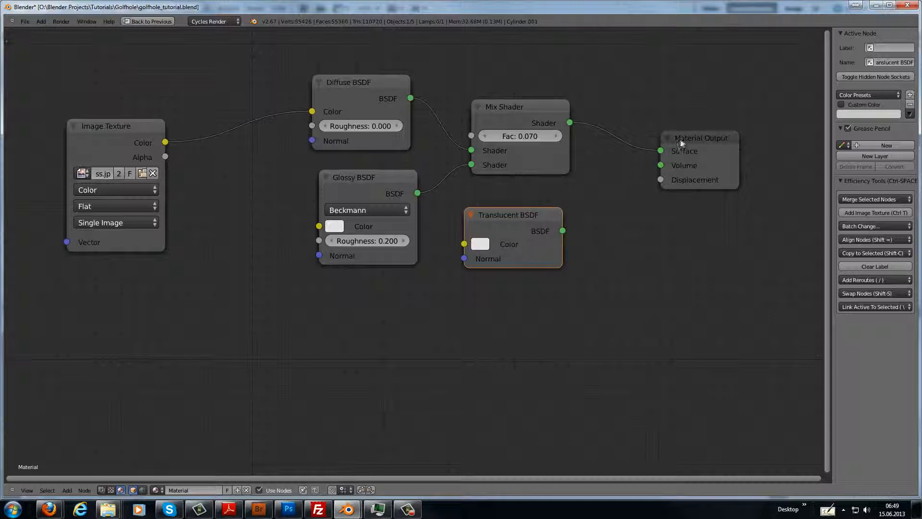
Step: Make room before the Material Output, insert an Add Shader after the Mix Shader, and connect the Translucent BSDF to its second input
drag(734, 143, 801, 139)
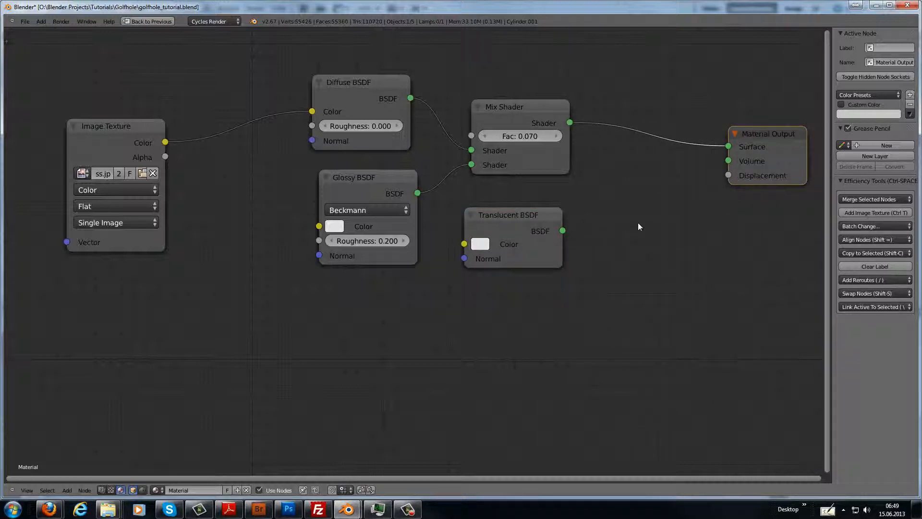
key(shift+a)
mouse_move(639, 225)
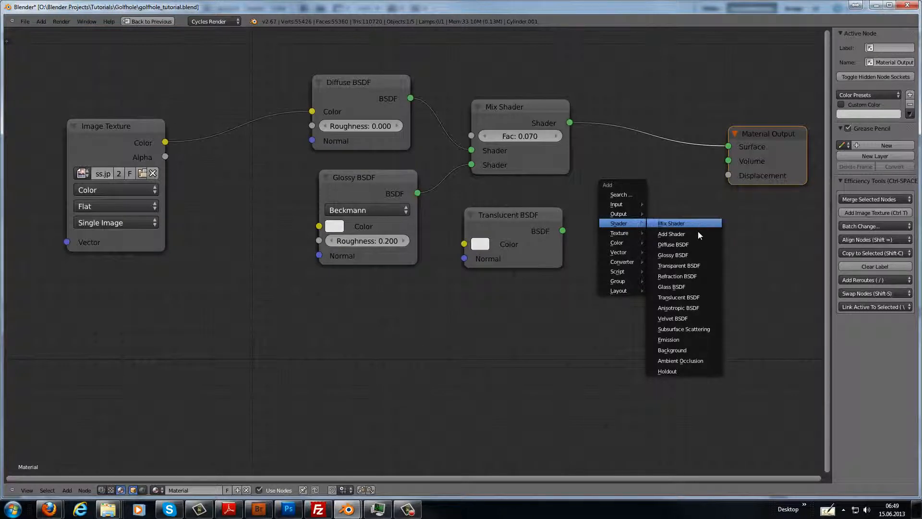
click(682, 234)
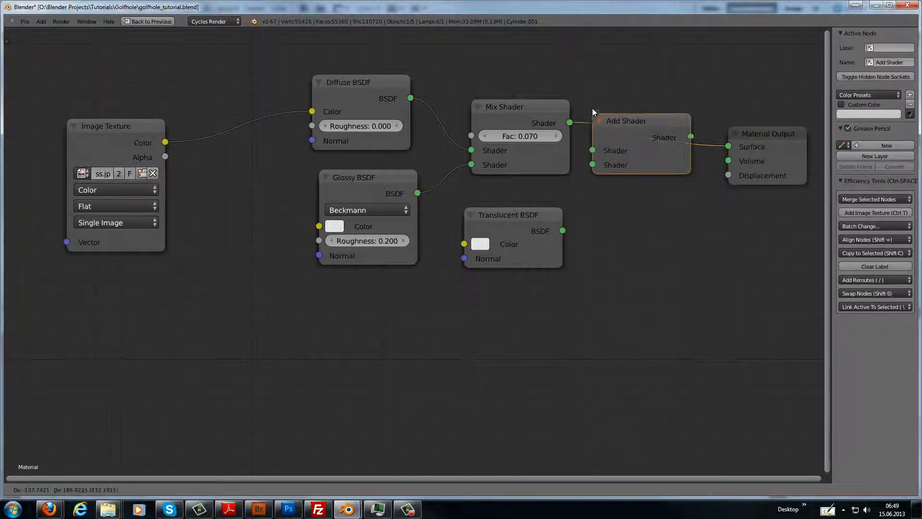
click(603, 144)
drag(562, 231, 604, 160)
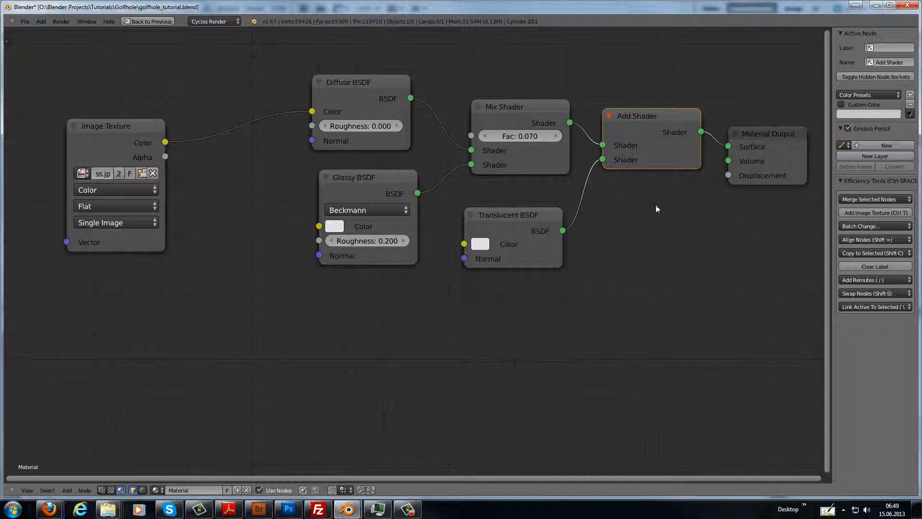
Step: Move the Material Output farther from the Add Shader, and add a Hair Info node above the Add Shader
middle_drag(628, 220, 423, 243)
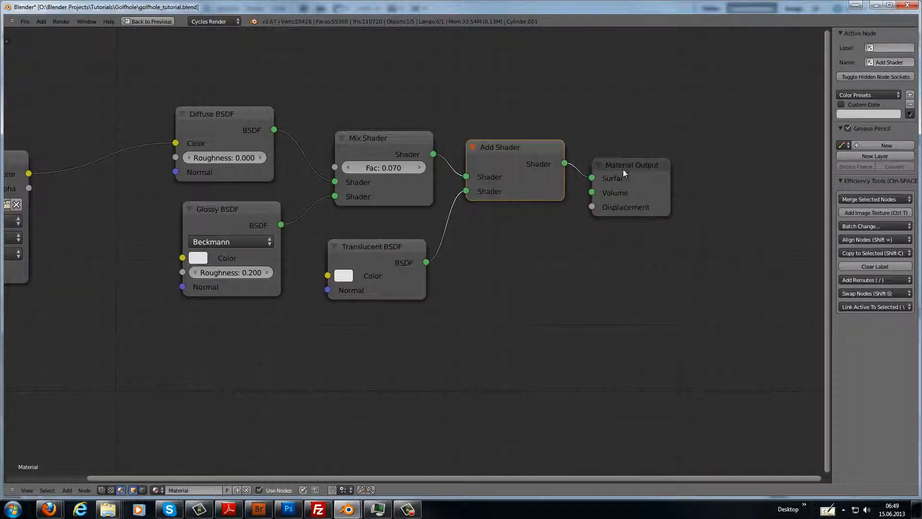
drag(624, 168, 743, 163)
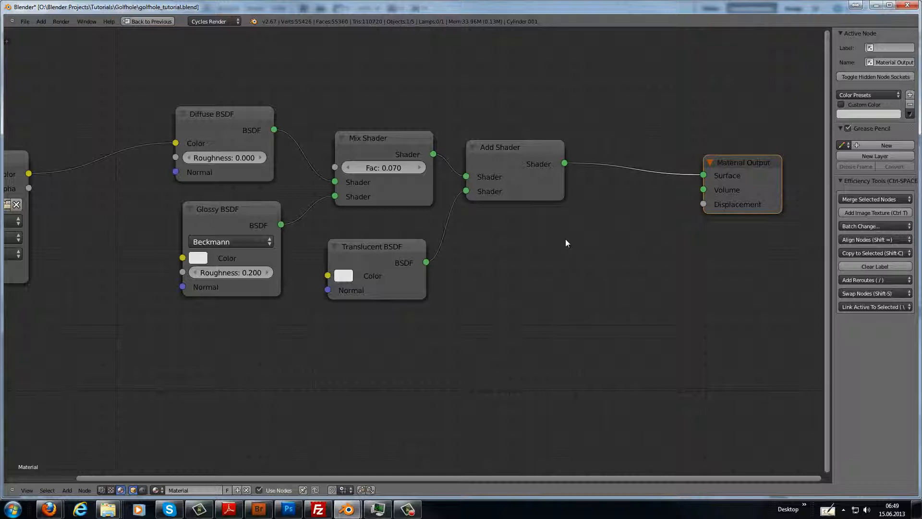
key(shift+a)
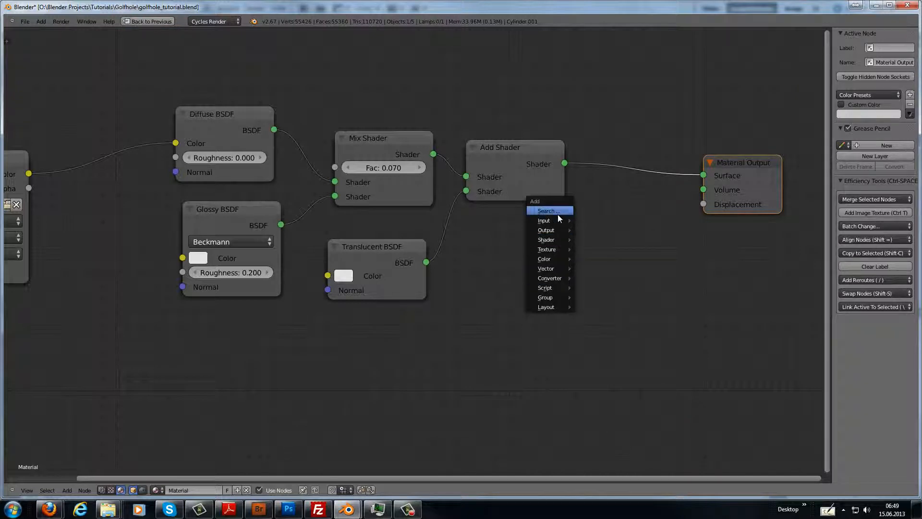
mouse_move(557, 218)
click(607, 325)
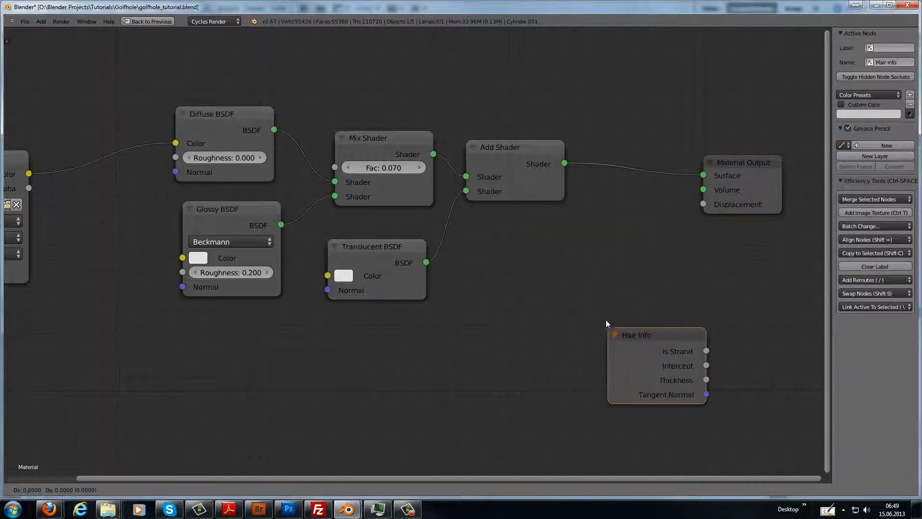
click(462, 41)
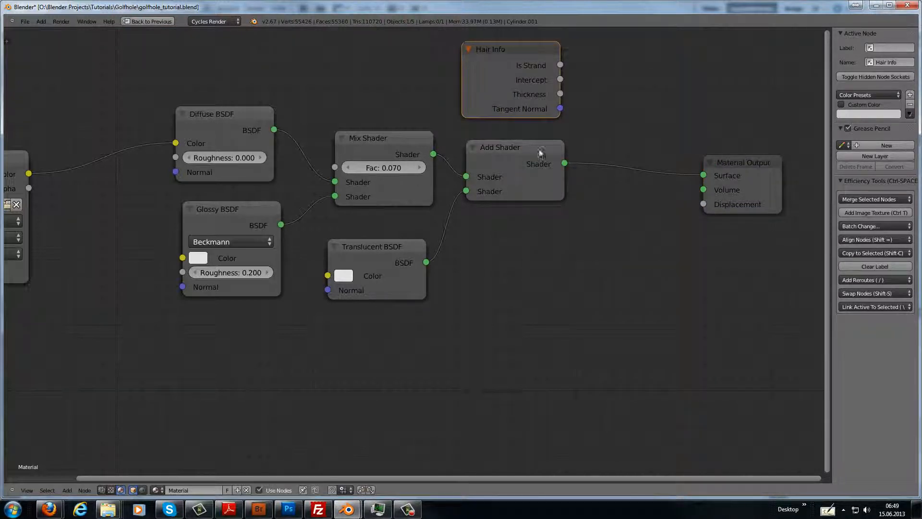
Step: Add a Transparent BSDF node and place it below the Add Shader
key(shift+a)
mouse_move(536, 282)
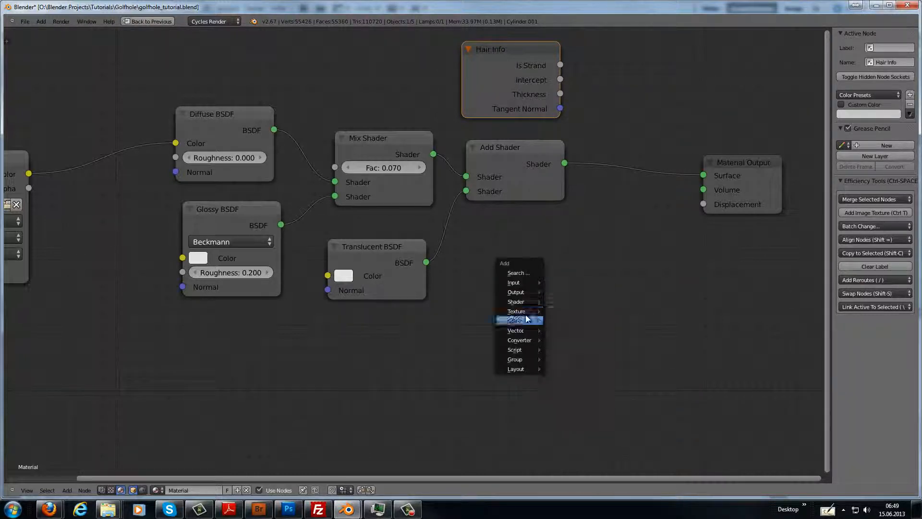
mouse_move(527, 316)
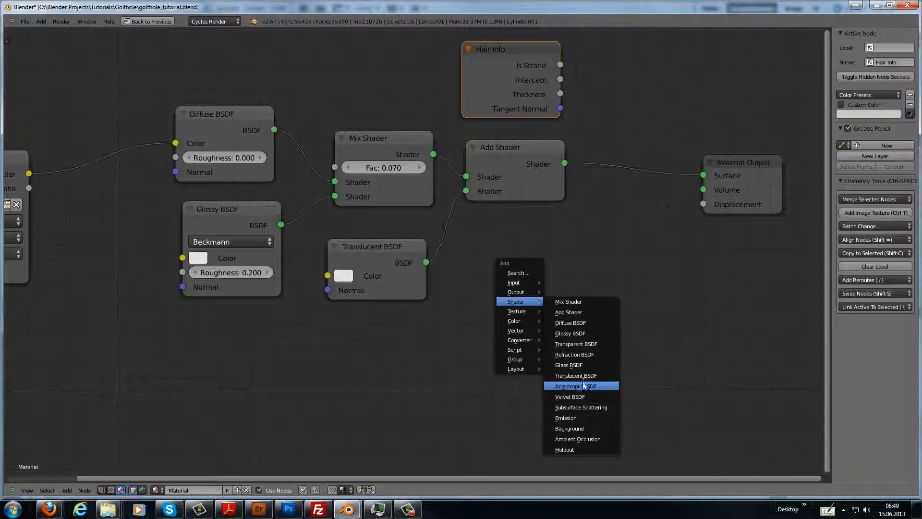
click(583, 344)
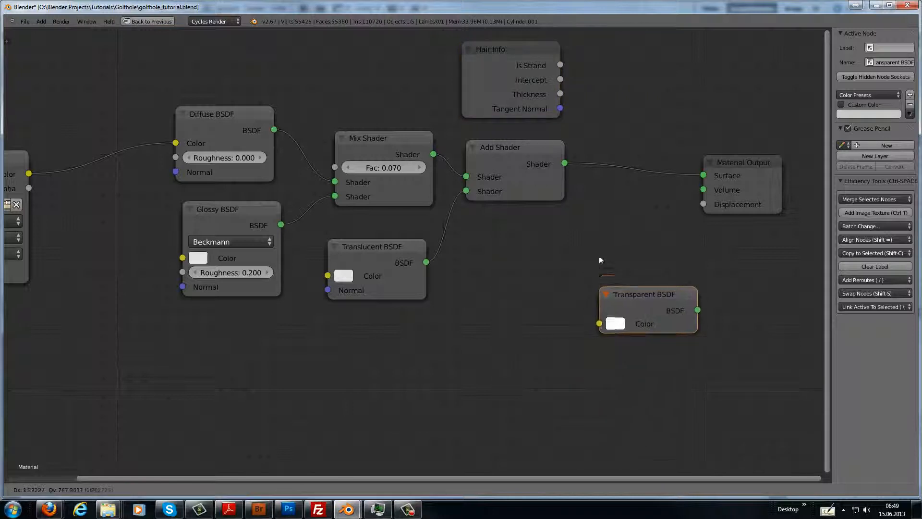
click(581, 275)
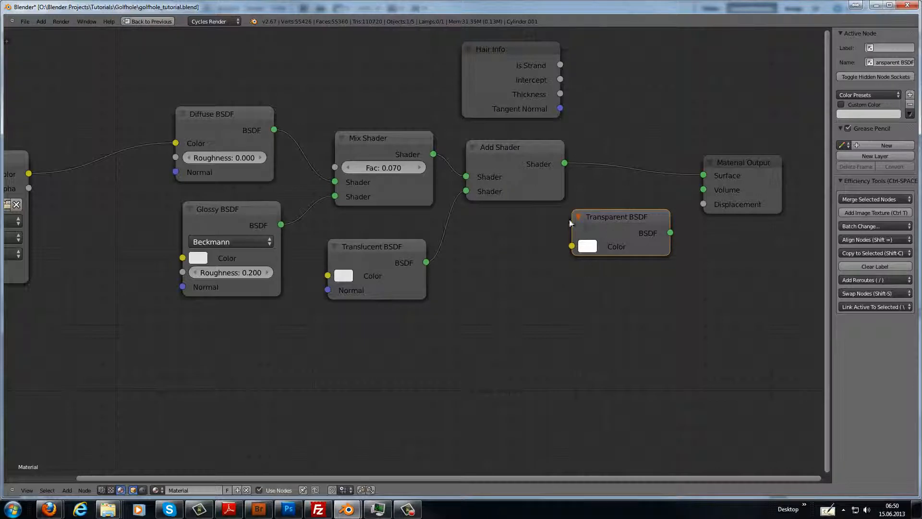
drag(606, 218, 508, 235)
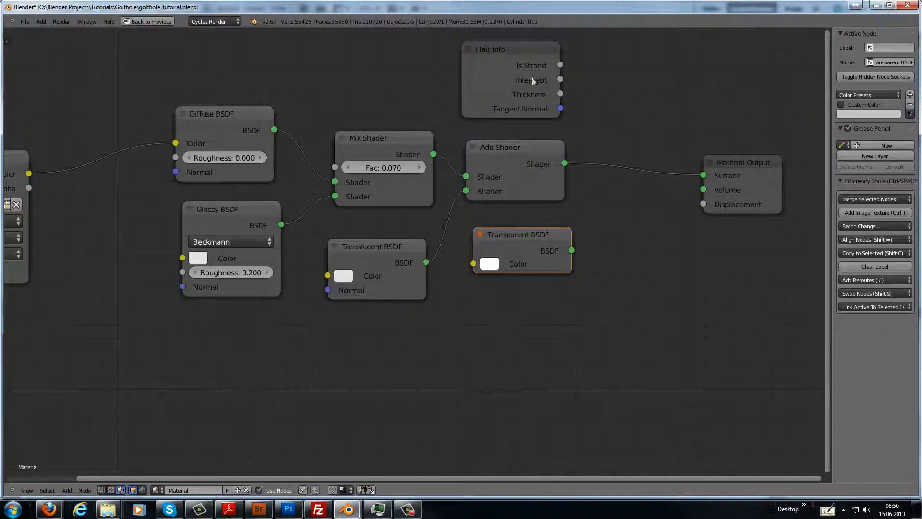
Step: Insert a second Mix Shader into the link between the Add Shader and the Material Output
key(shift+a)
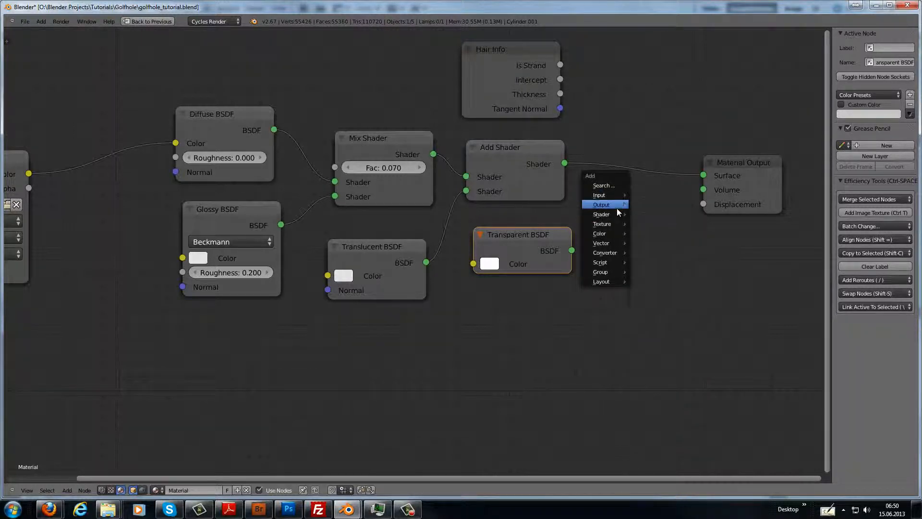
mouse_move(618, 211)
click(657, 217)
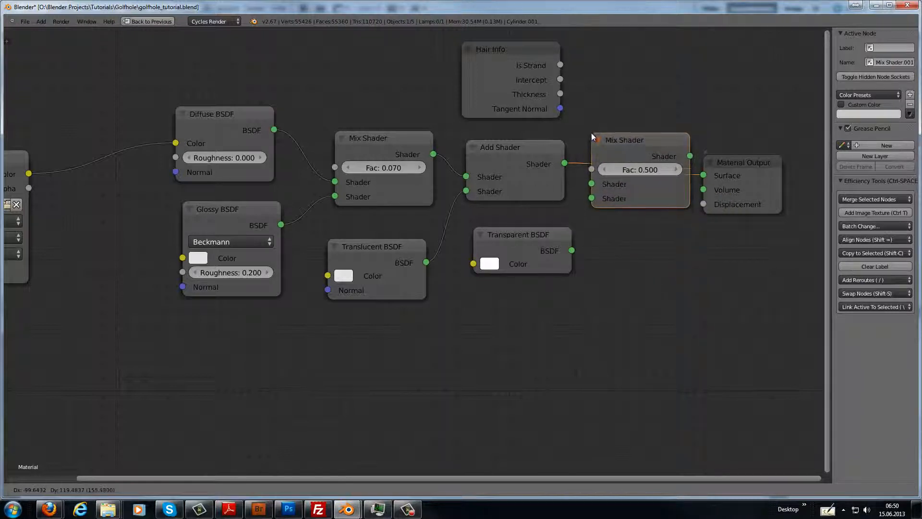
click(592, 133)
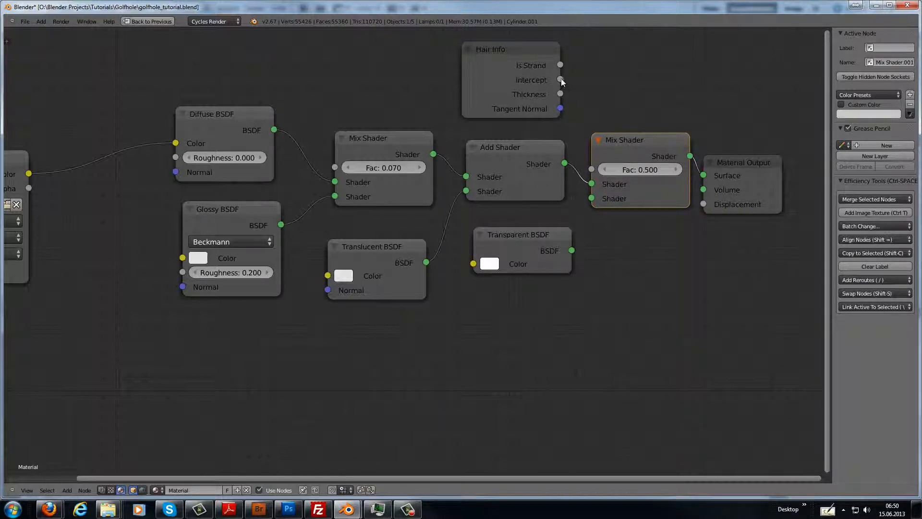
Step: Connect Hair Info's Intercept output to the last Mix Shader's Fac and the Transparent BSDF to its second shader input
drag(560, 79, 592, 169)
drag(571, 250, 592, 198)
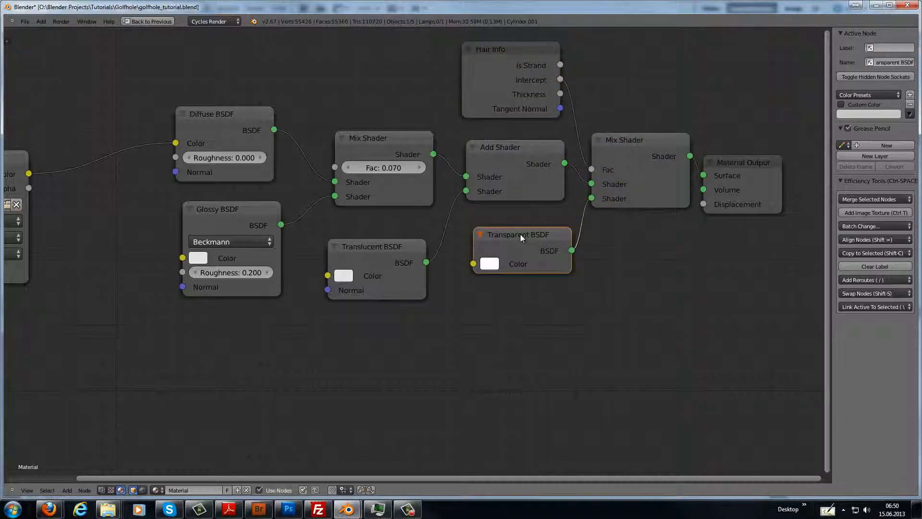
Step: Make room in the node tree by moving the Translucent BSDF lower and the Image Texture farther from the Diffuse BSDF
middle_drag(247, 319, 429, 256)
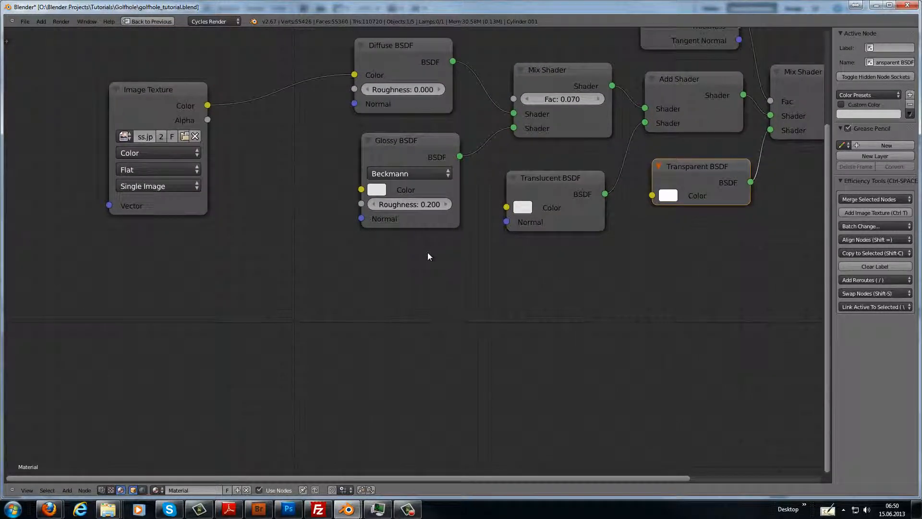
drag(528, 175, 518, 254)
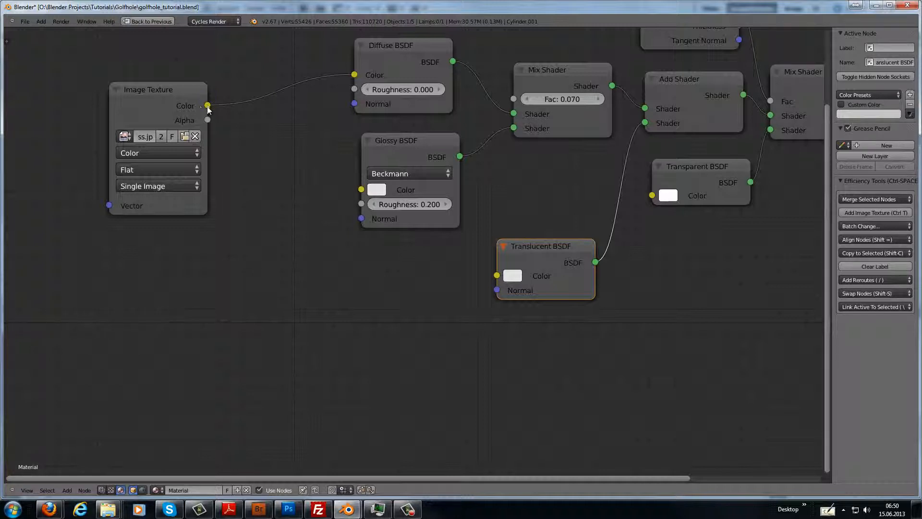
drag(145, 88, 80, 91)
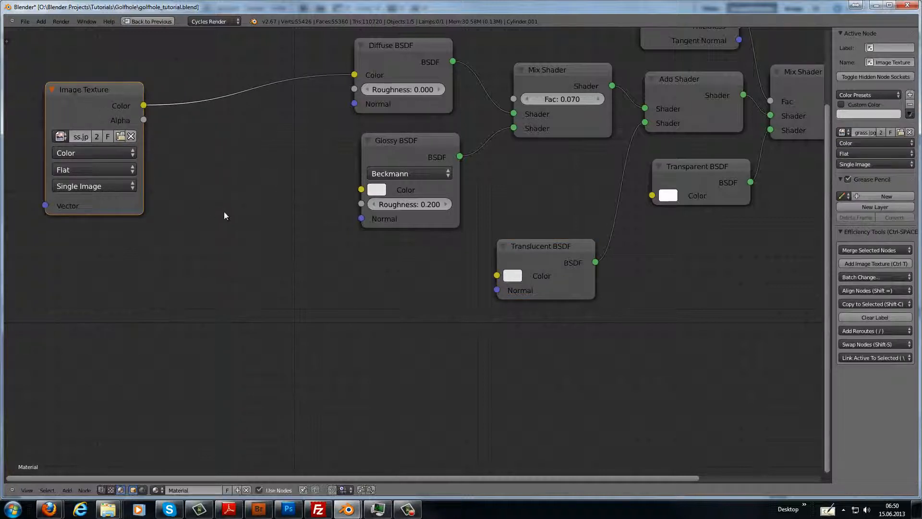
Step: Insert an RGB Curves node between the Image Texture and the Diffuse BSDF, and raise its green curve's midpoint to X 0.46111, Y 0.51250
key(shift+a)
mouse_move(224, 213)
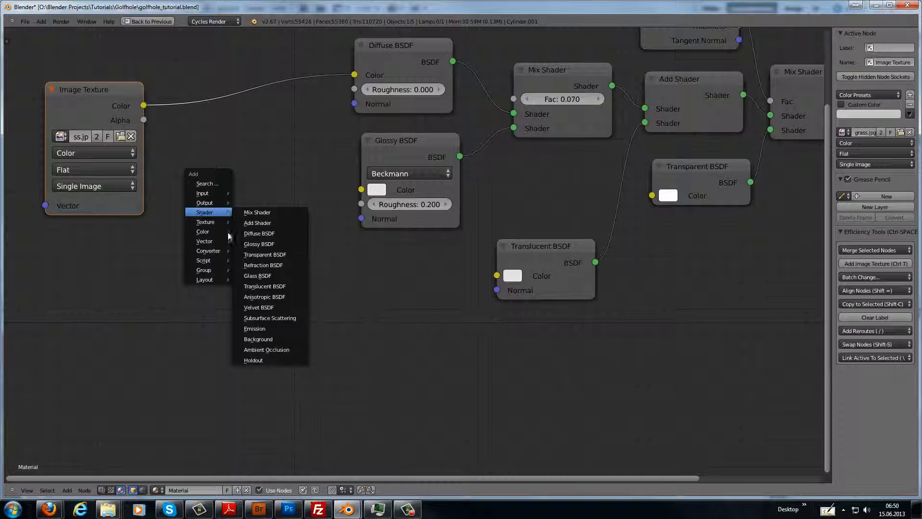
mouse_move(209, 233)
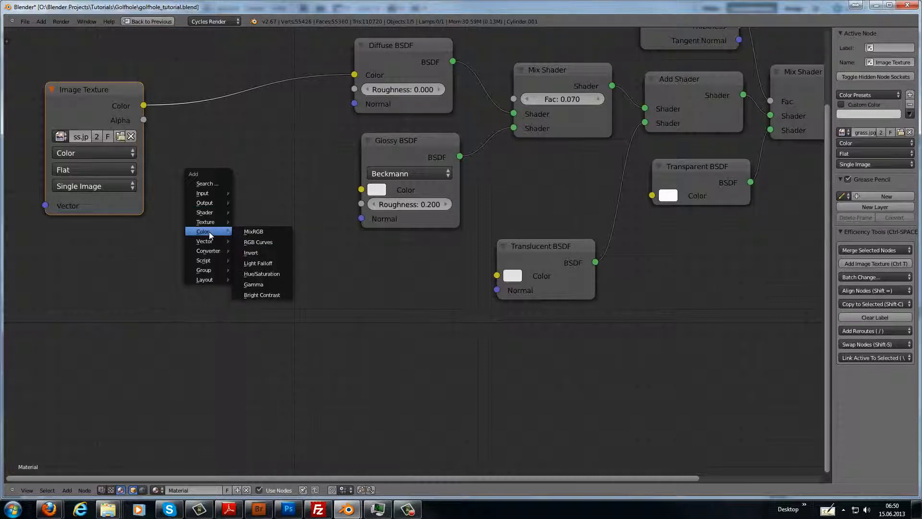
click(260, 242)
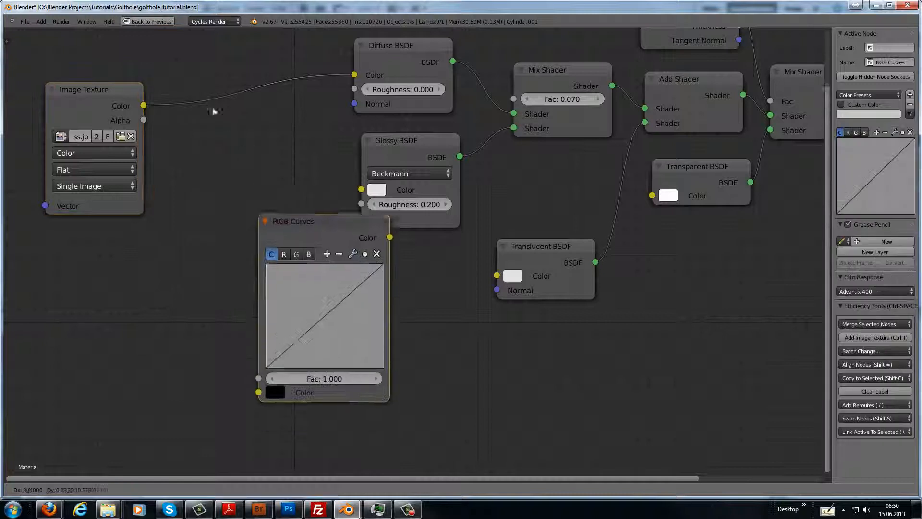
click(214, 110)
click(217, 108)
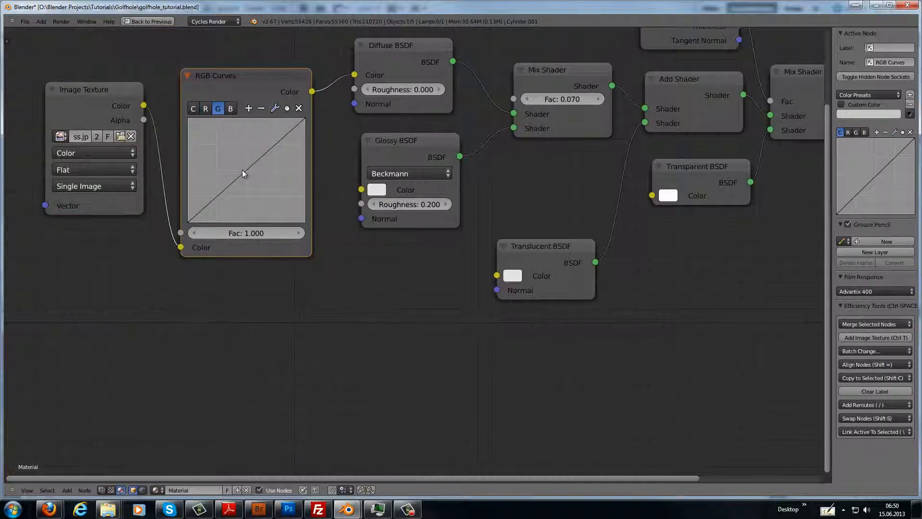
drag(242, 170, 240, 170)
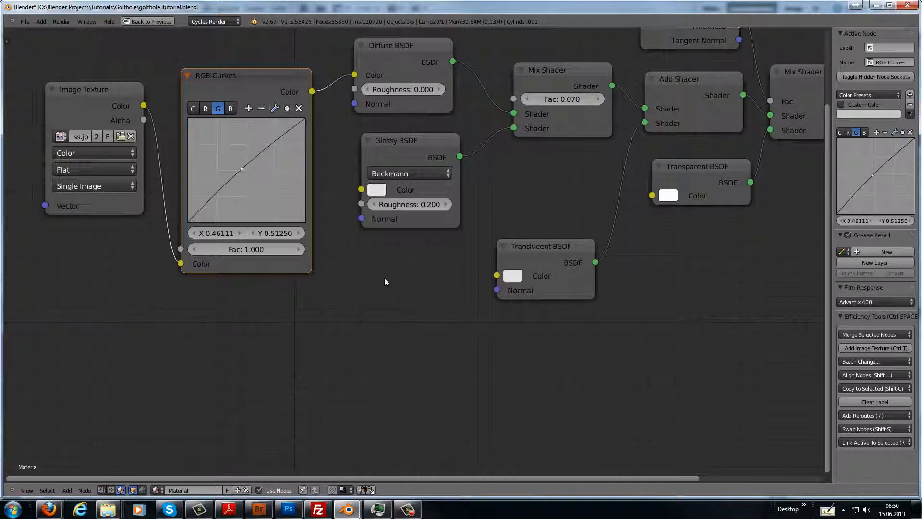
Step: Connect the RGB Curves output to the Translucent BSDF's Color as well, and move the RGB Curves node down, below the shader links
drag(313, 91, 361, 190)
drag(433, 261, 494, 277)
drag(557, 248, 550, 260)
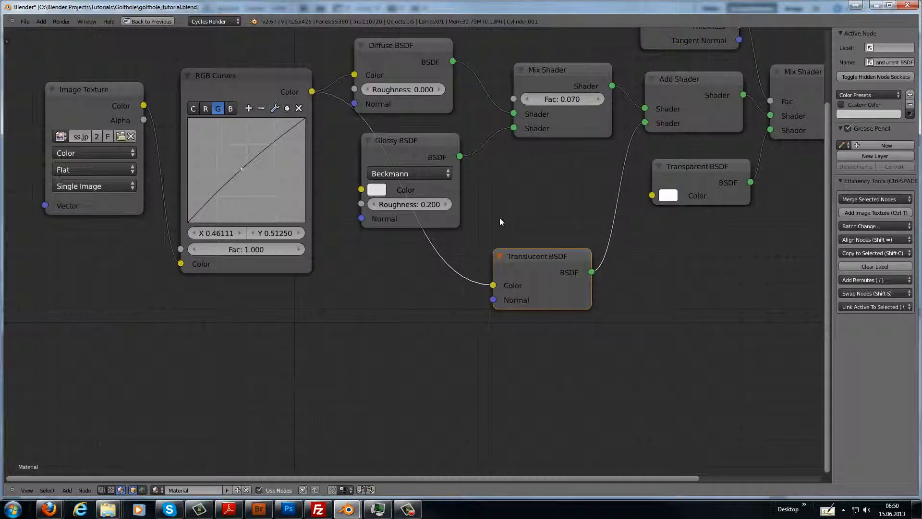
drag(252, 73, 247, 227)
scroll(440, 217, down, 3)
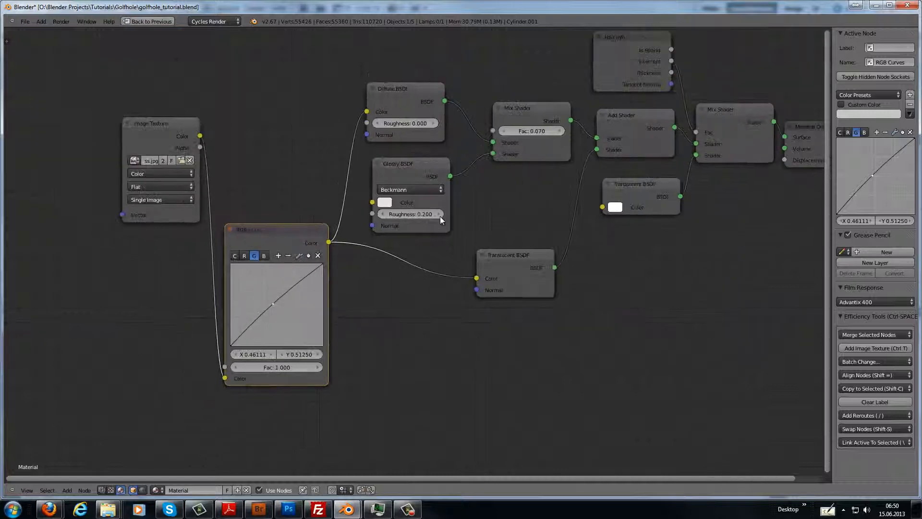
middle_drag(550, 172, 457, 196)
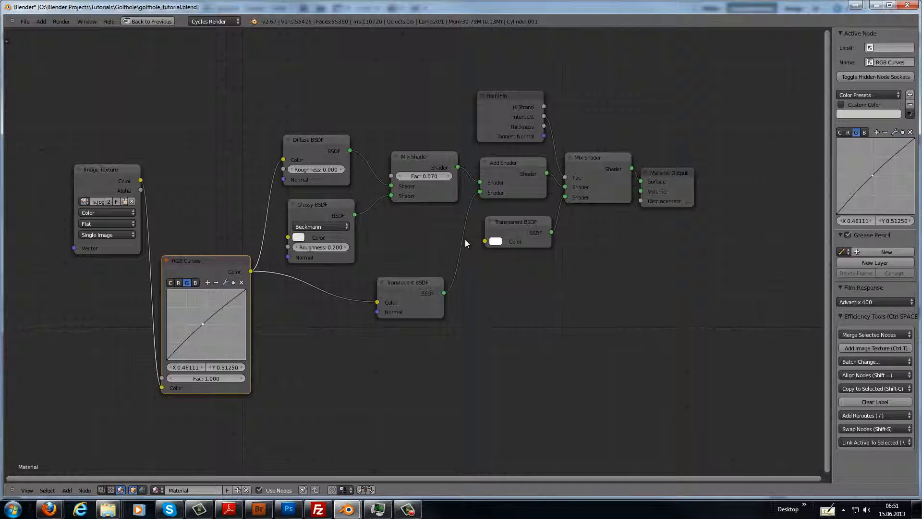
Step: Leave the maximized node editor and inspect the golf hole through the camera, from the top and from below
key(ctrl+Up)
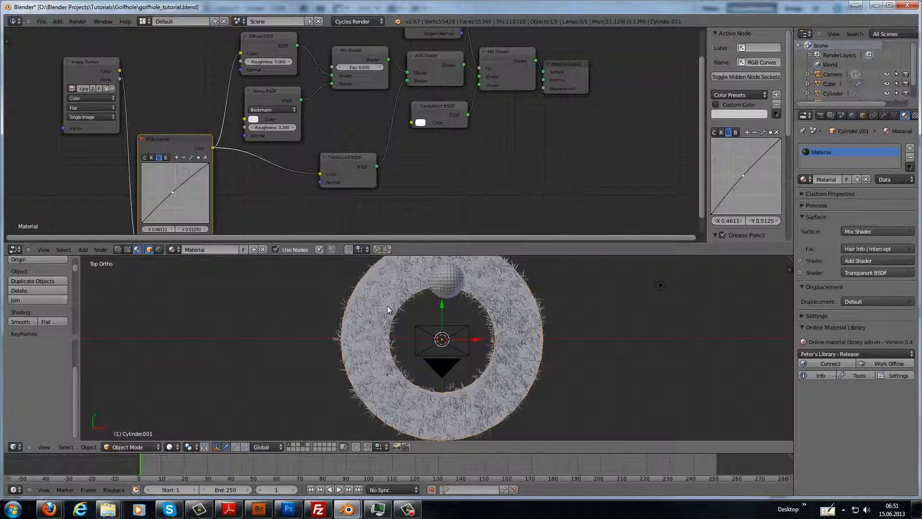
key(KP_0)
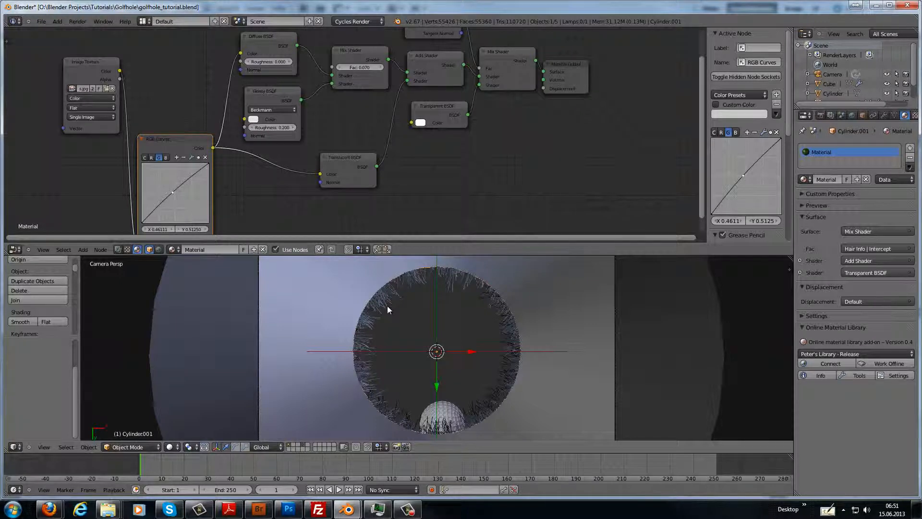
key(KP_7)
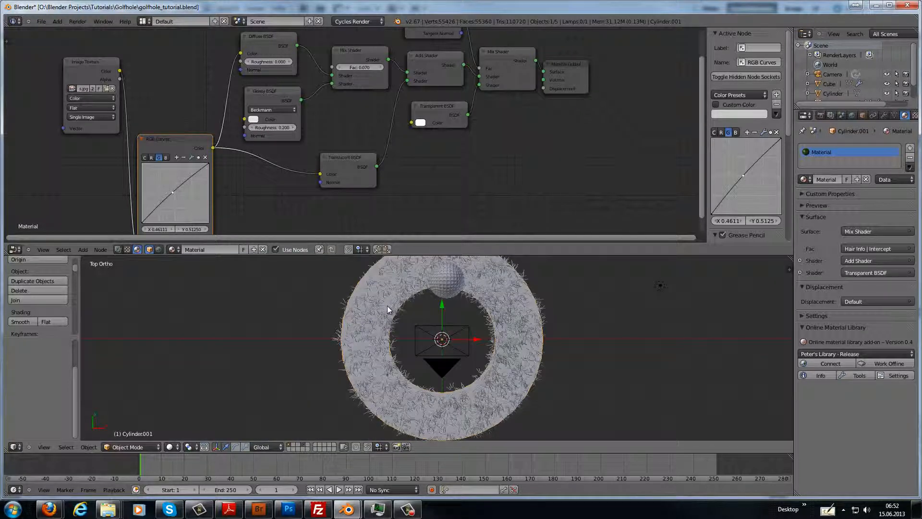
scroll(480, 307, down, 3)
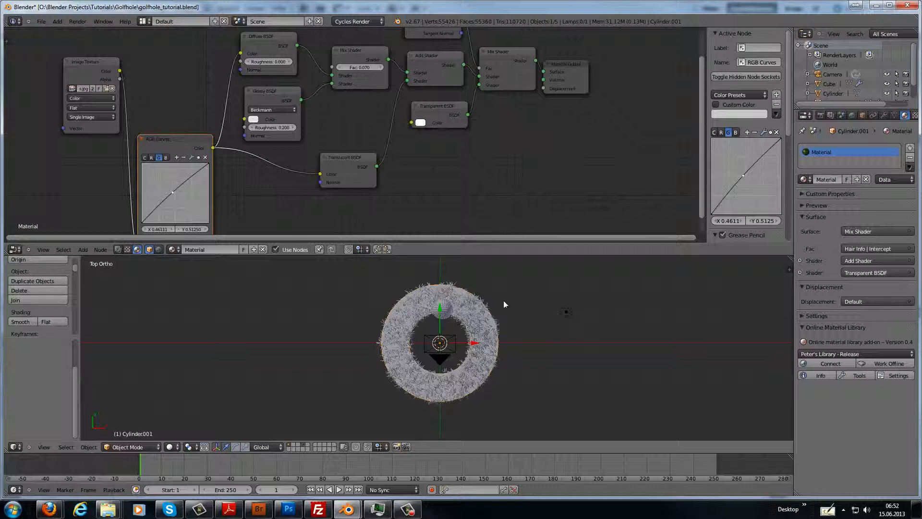
middle_drag(503, 301, 483, 310)
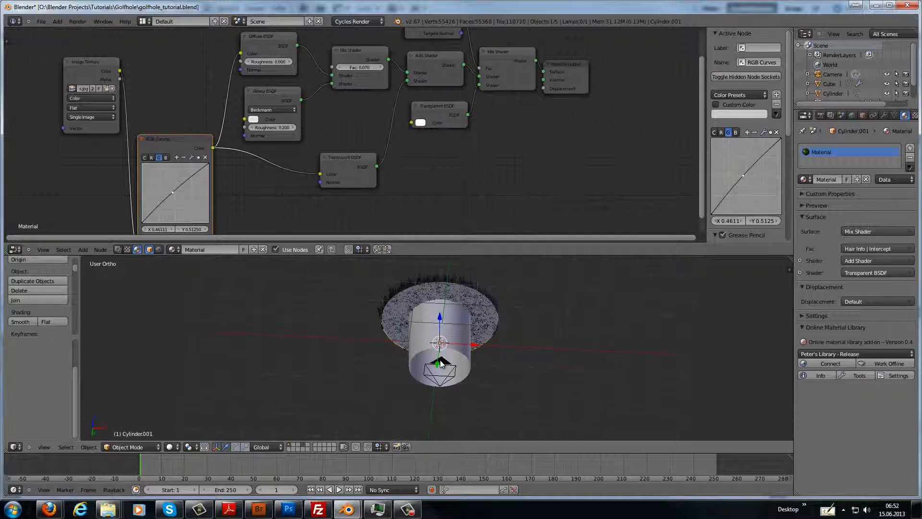
key(shift+a)
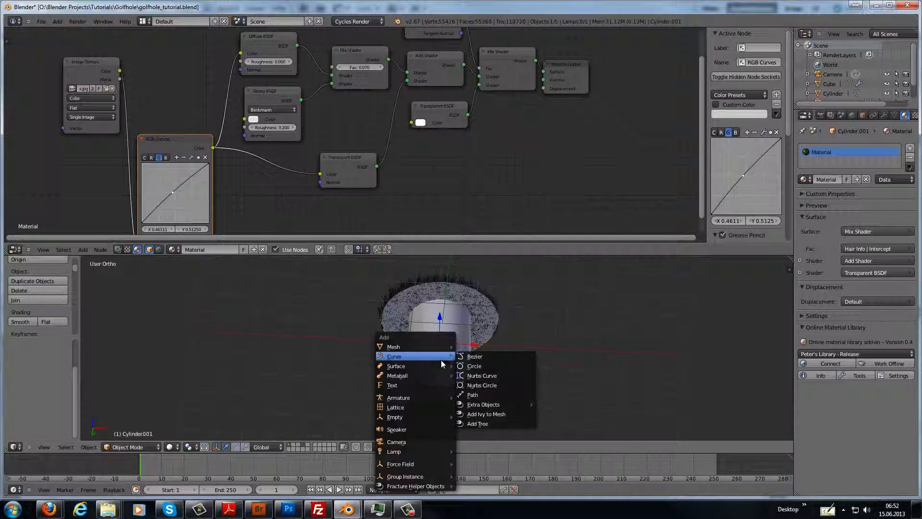
mouse_move(432, 347)
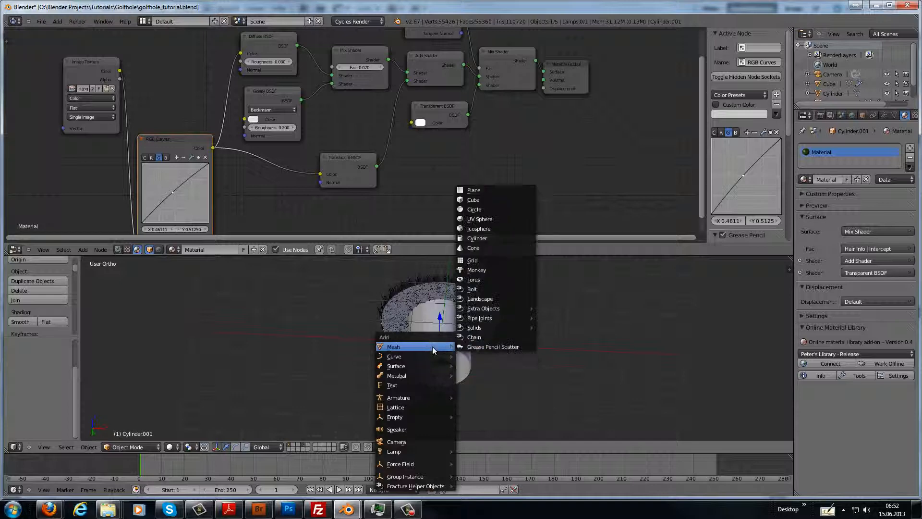
click(486, 210)
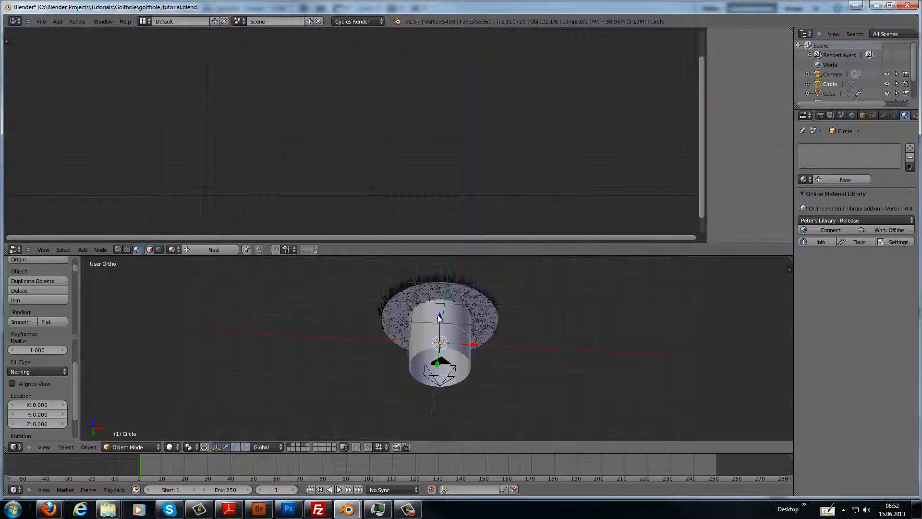
drag(441, 317, 441, 364)
middle_drag(481, 381, 480, 388)
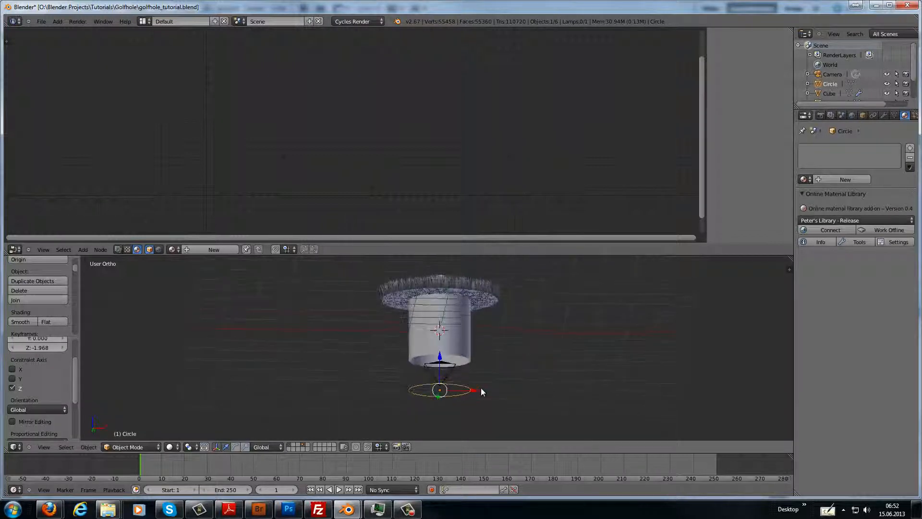
key(x)
click(480, 388)
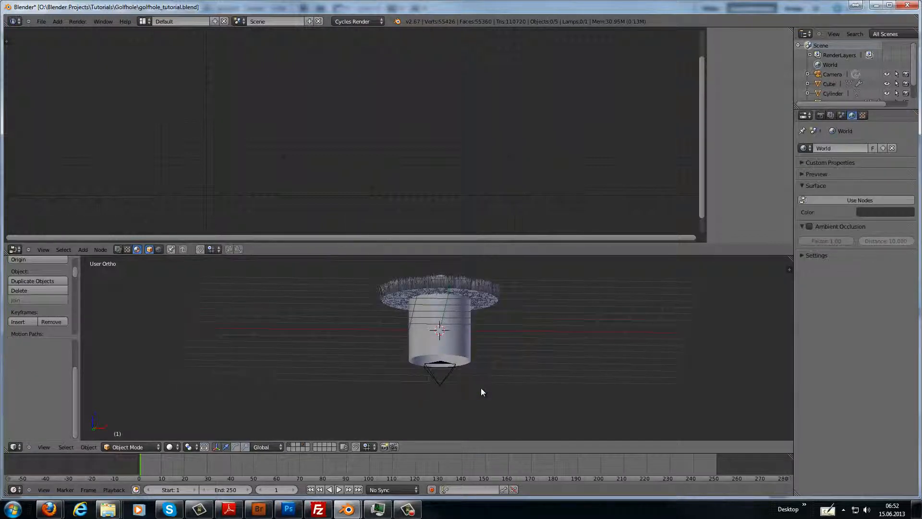
Step: Add a mesh circle at the origin with its fill type set to Ngon
key(shift+a)
mouse_move(477, 347)
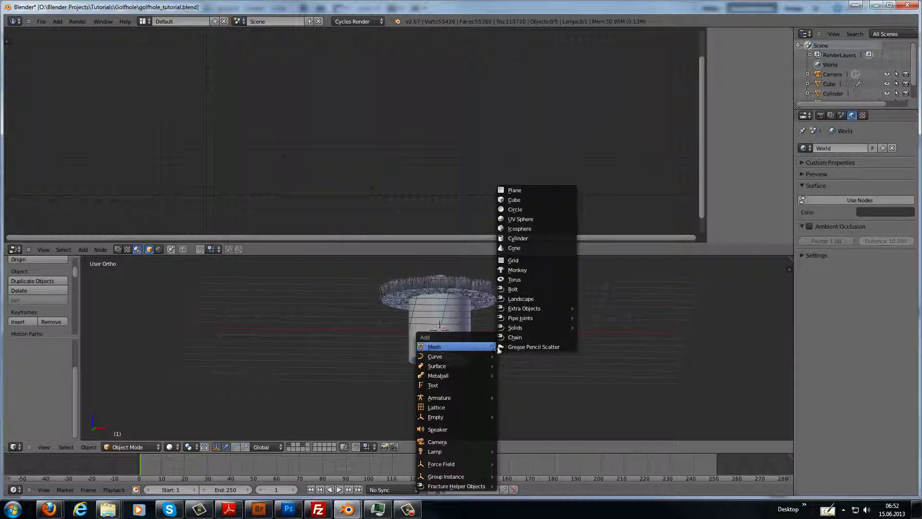
click(526, 210)
click(43, 369)
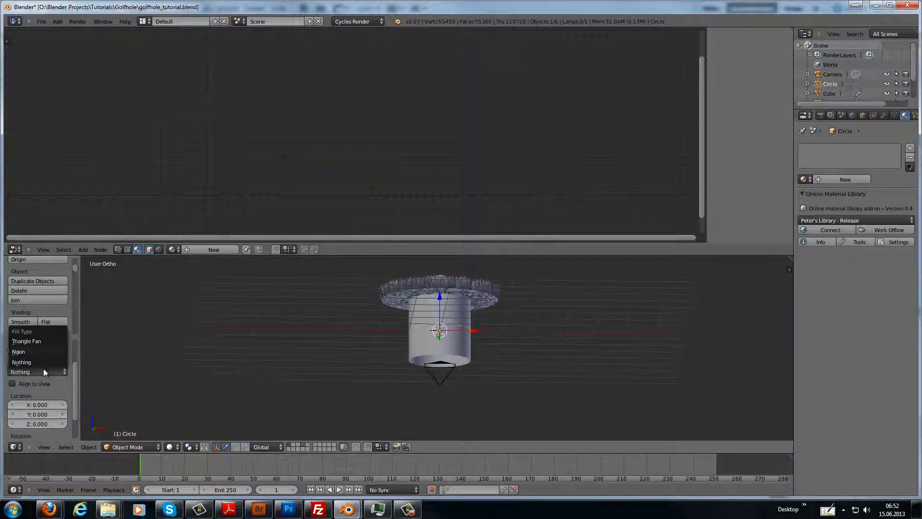
click(37, 352)
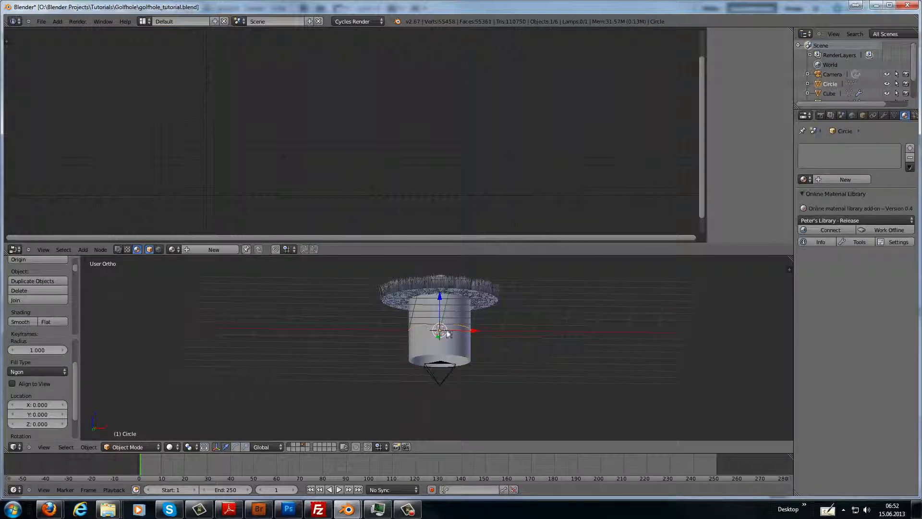
Step: Lower the filled circle about 1.95 units along Z to just behind the camera, and scale it down slightly
drag(438, 297, 442, 358)
middle_drag(442, 358, 481, 374)
key(s)
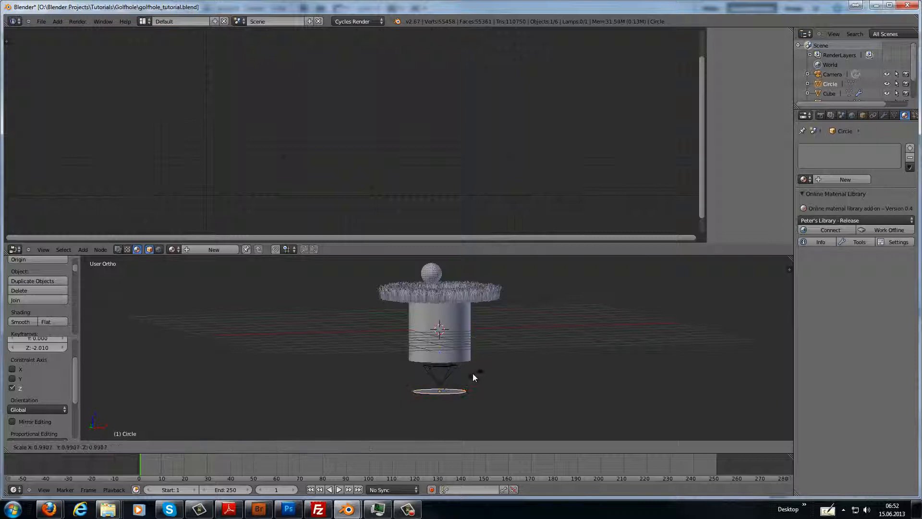
click(473, 373)
drag(441, 358, 439, 353)
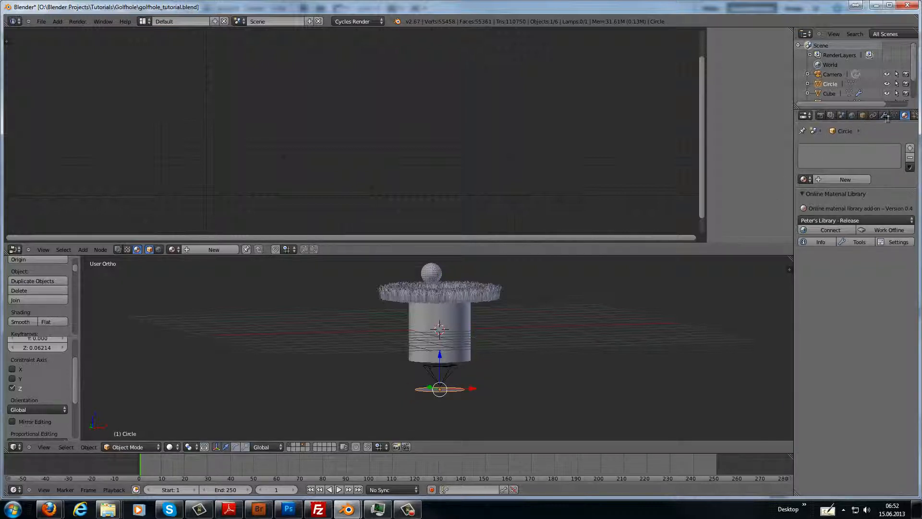
Step: Create a new material for the circle and name it Light_behind_cam
click(835, 179)
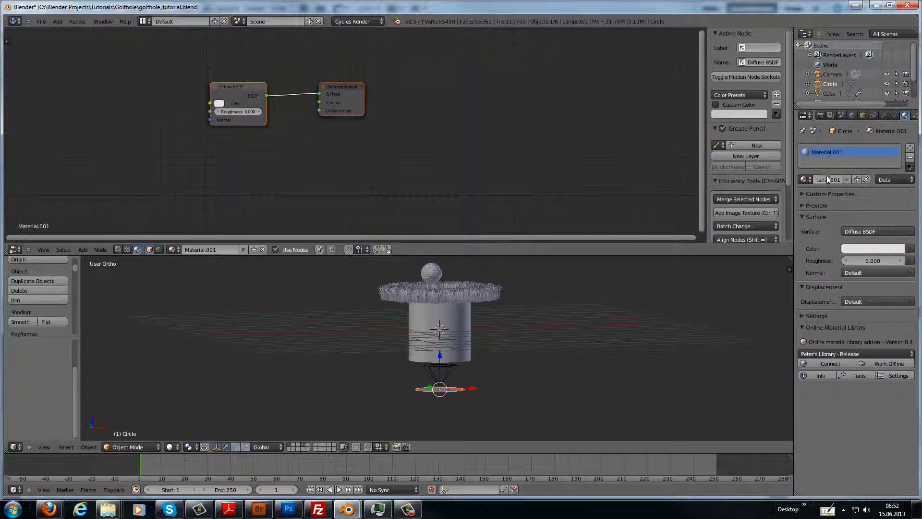
click(826, 179)
text(Light_Behind_cam)
key(Return)
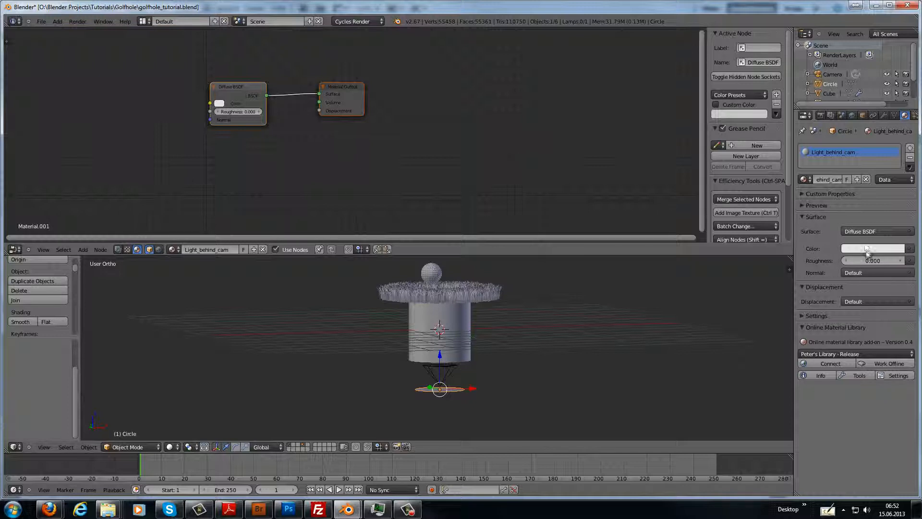
Step: Change the Light_behind_cam material's surface to Emission with a strength of 4
click(863, 231)
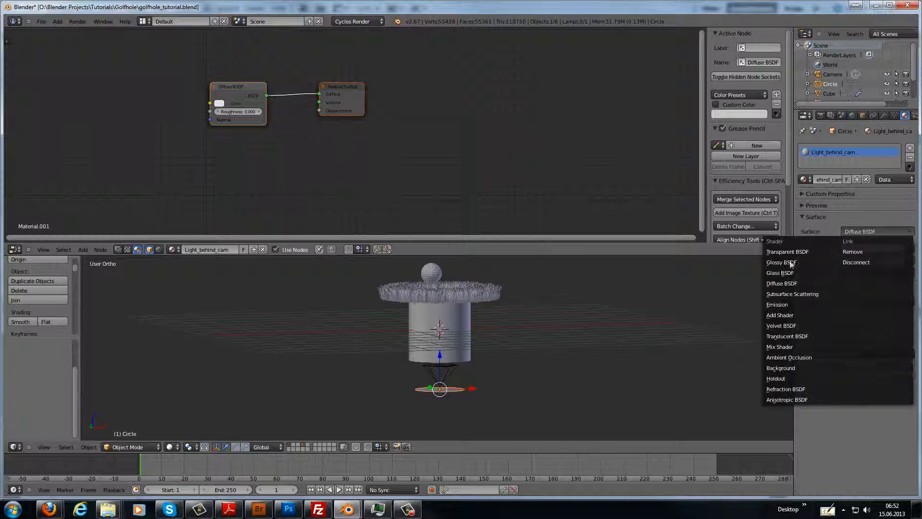
click(783, 305)
click(868, 261)
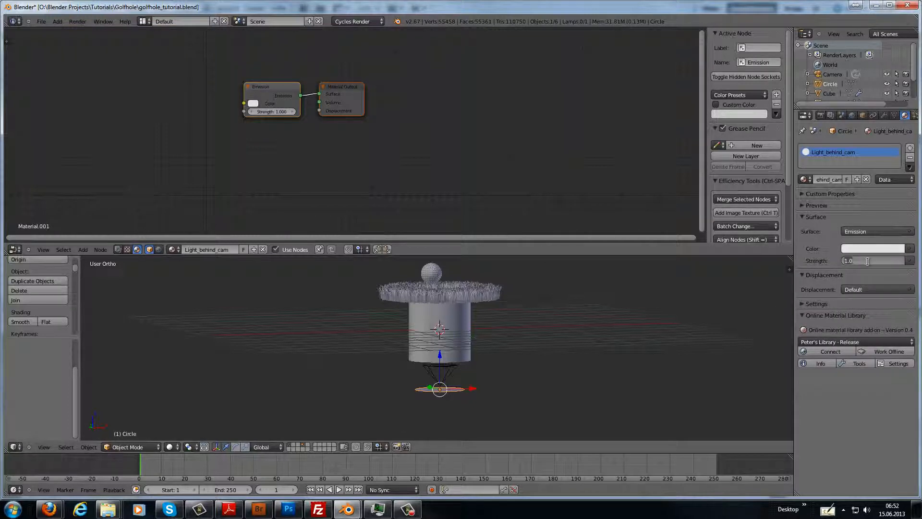
text(4)
key(Return)
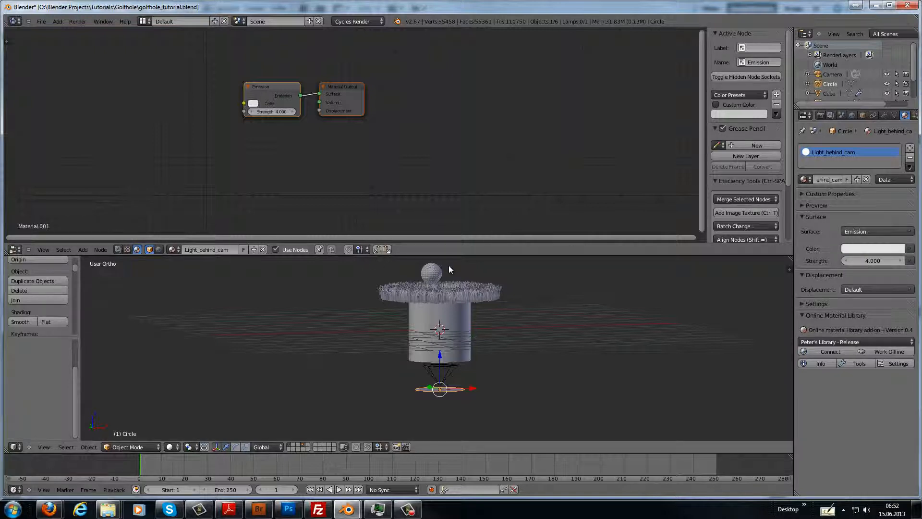
Step: Add a mesh plane at the origin to serve as a top light for the golf hole
shift+middle_drag(523, 275, 498, 339)
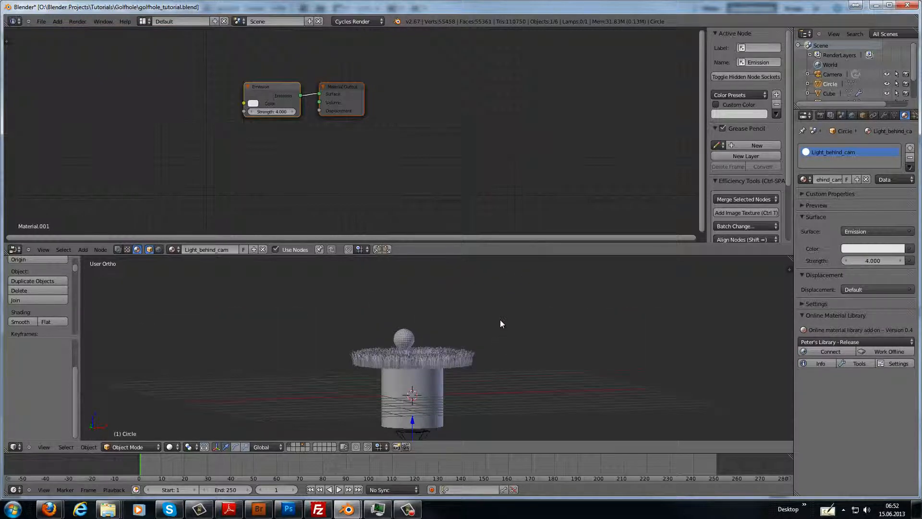
scroll(498, 320, down, 2)
scroll(468, 316, down, 2)
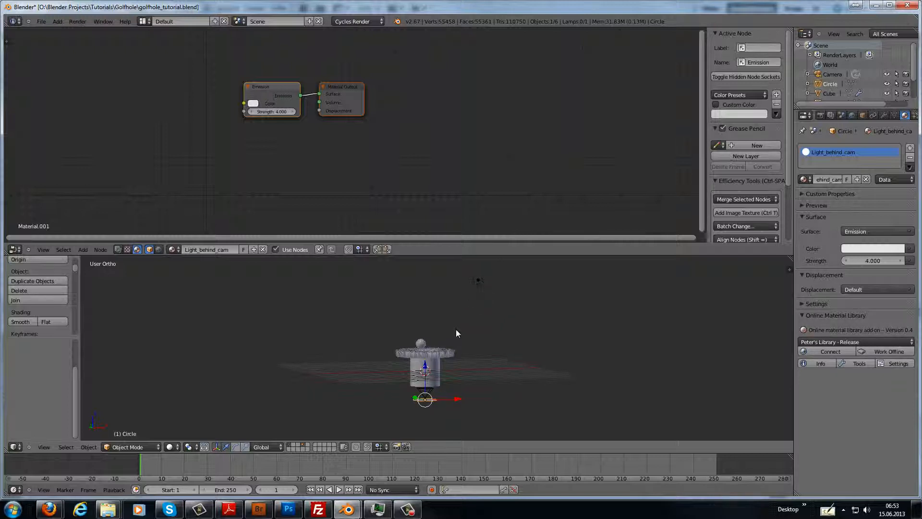
key(KP_7)
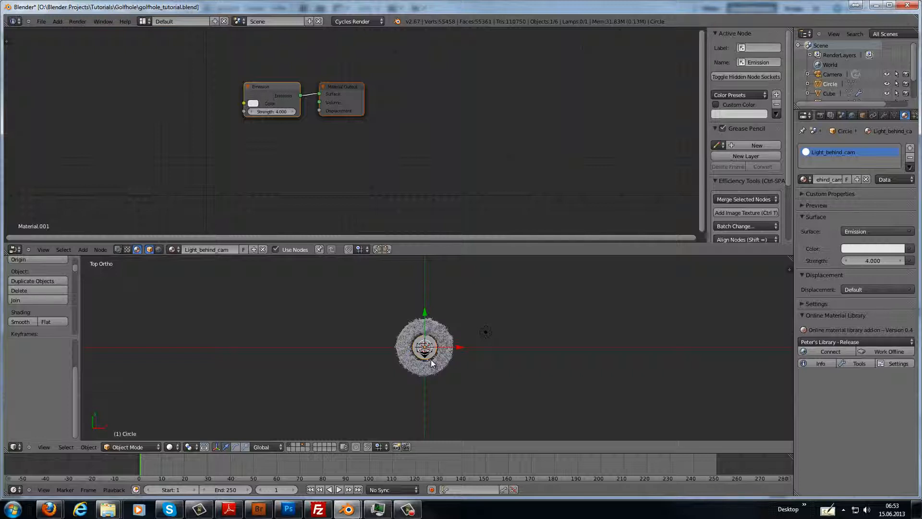
key(shift+a)
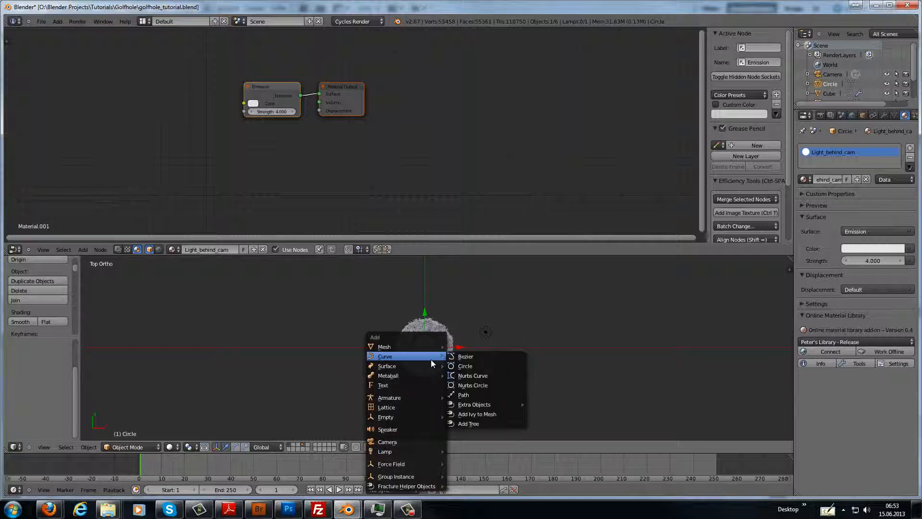
mouse_move(413, 346)
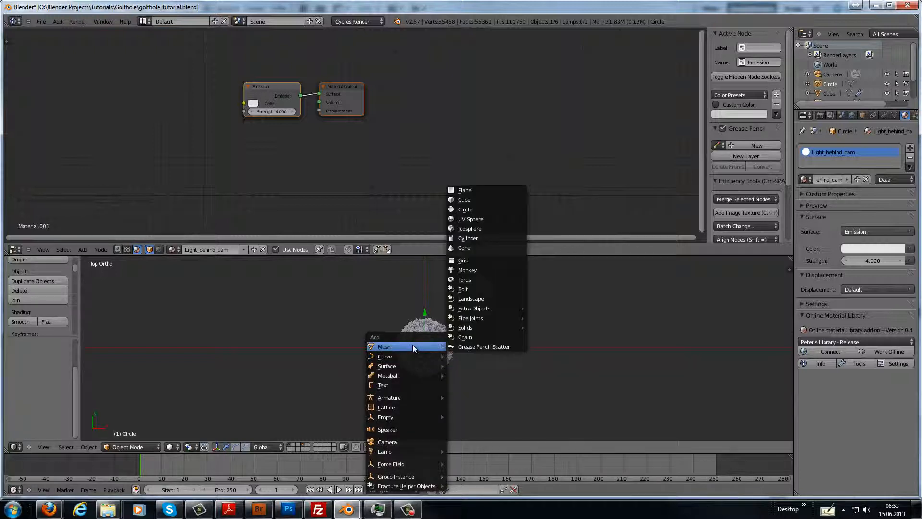
click(469, 191)
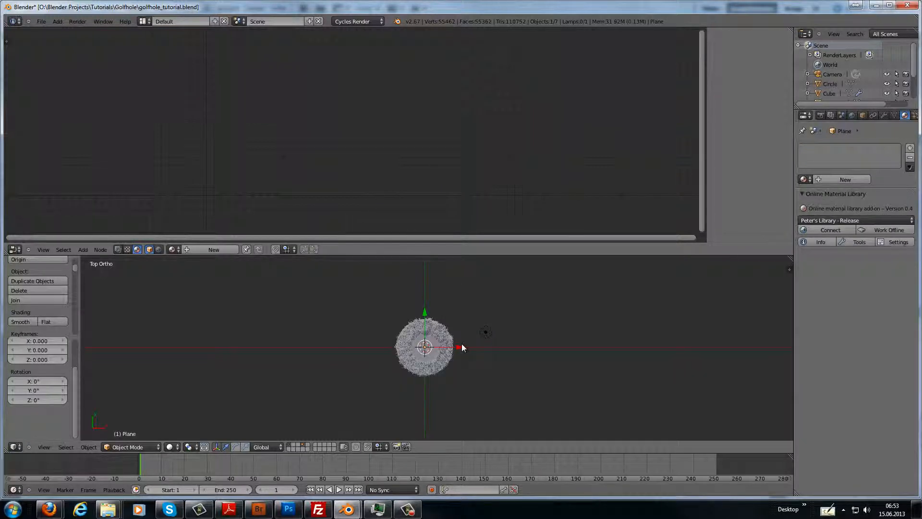
Step: Raise the plane about 3.05 units along Z and rotate it 45° about the X axis
middle_drag(484, 330, 544, 275)
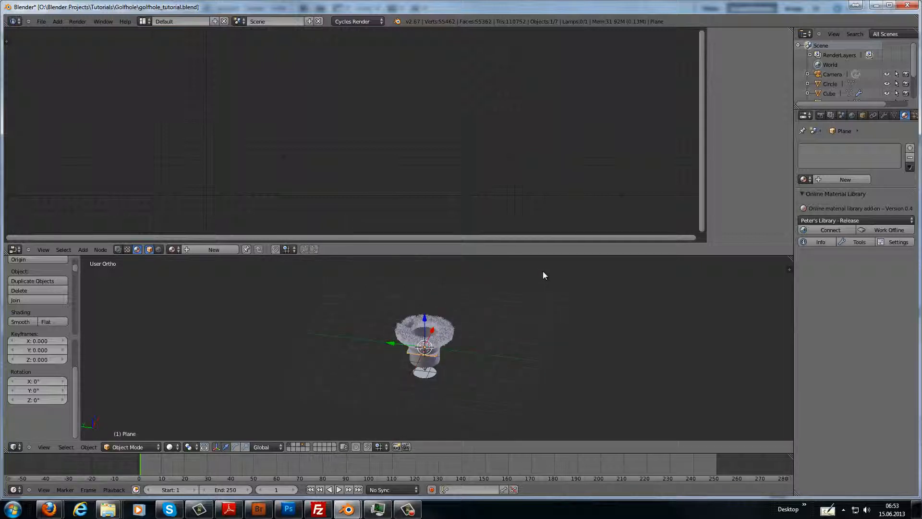
key(g)
key(z)
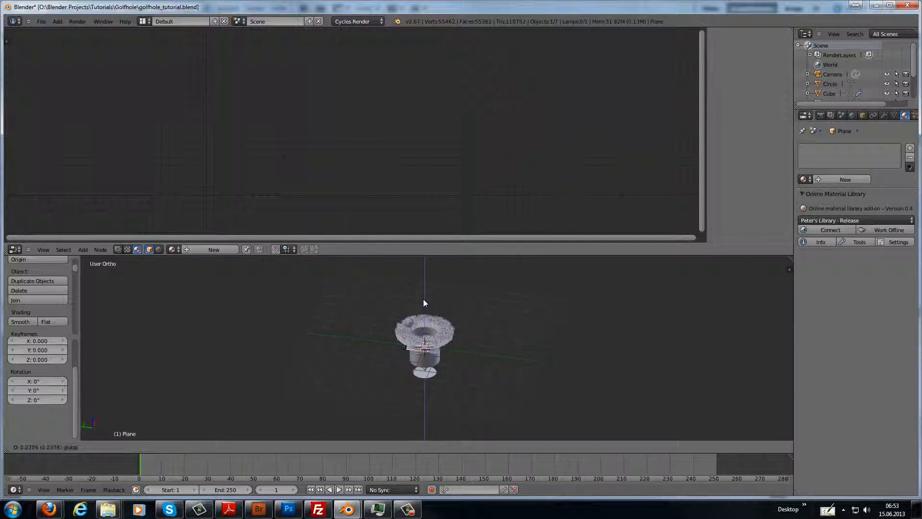
click(425, 285)
text(r)
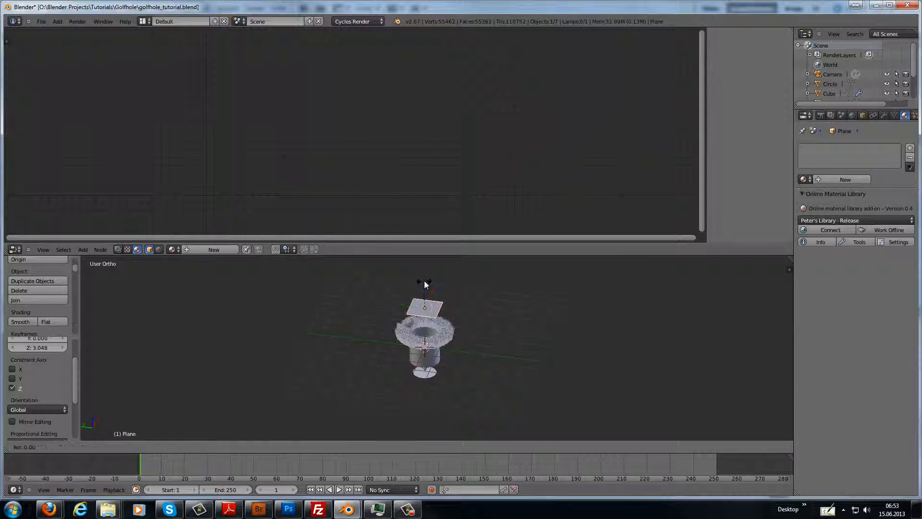
text(x45)
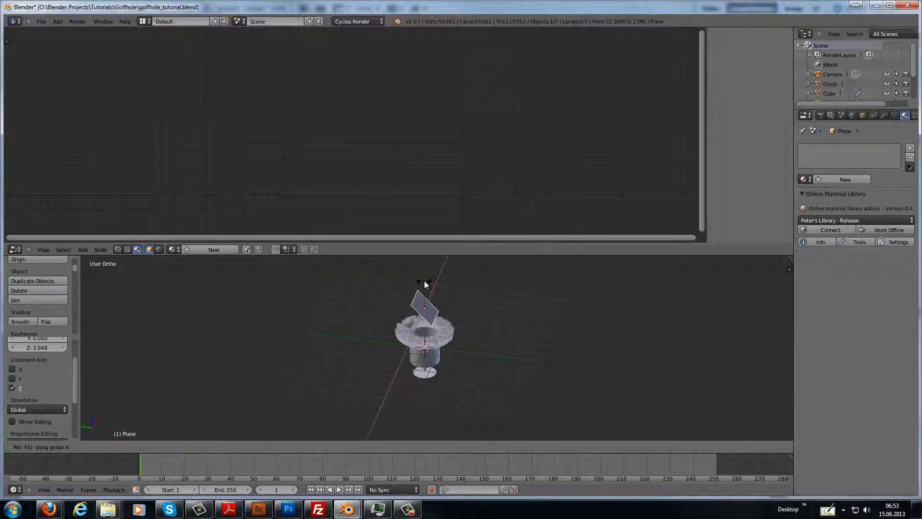
key(Return)
Step: Move the plane about -3.32 units along Y, then shift it back about 0.56 units while checking the camera view
key(g)
key(y)
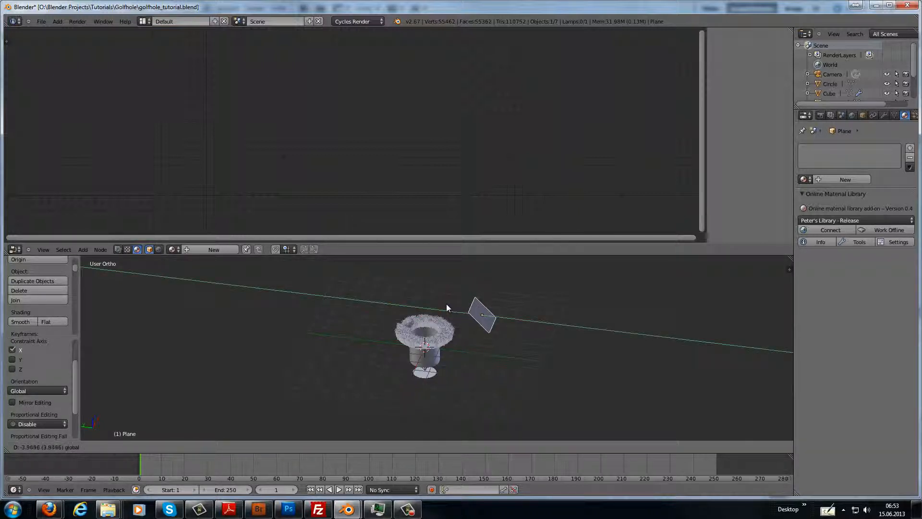
click(440, 304)
middle_drag(491, 348, 501, 315)
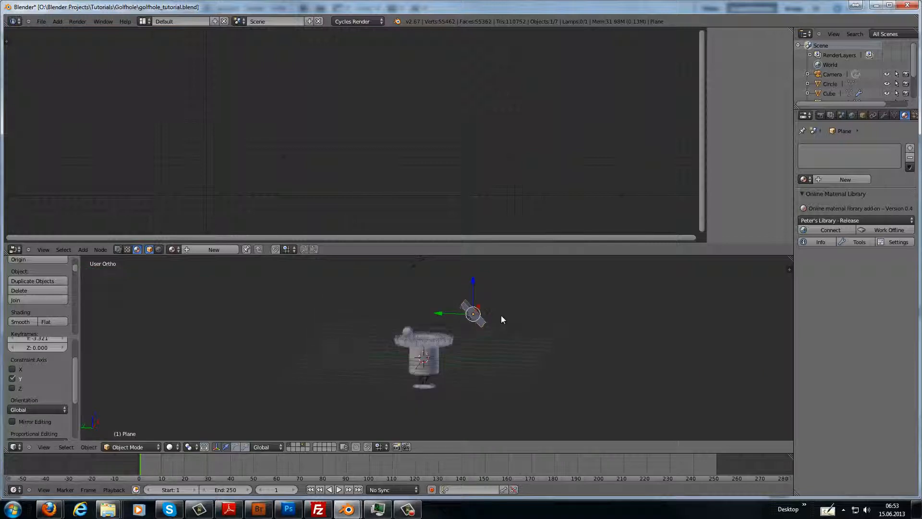
key(KP_0)
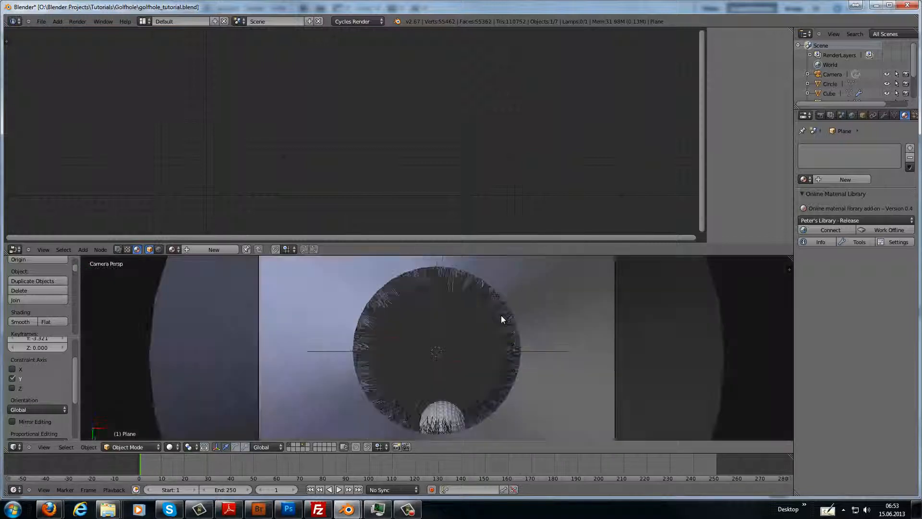
scroll(503, 315, down, 3)
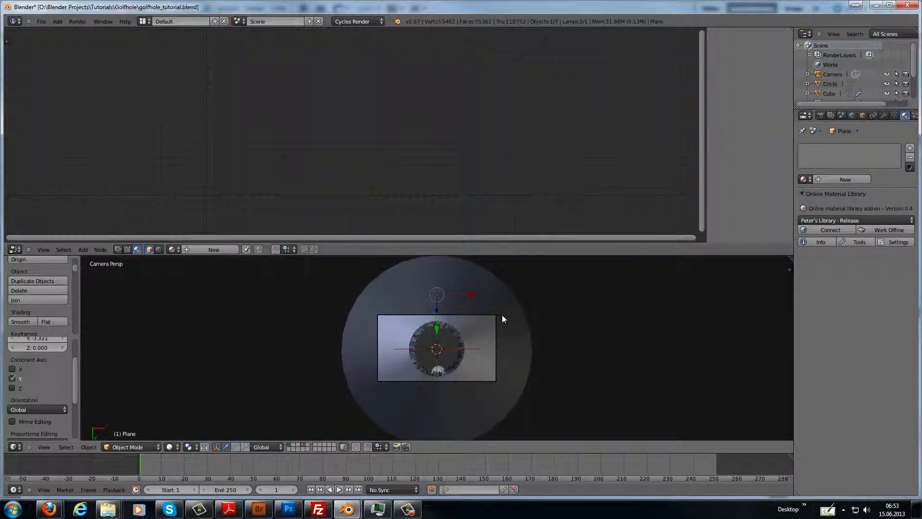
drag(436, 328, 438, 339)
Step: Create a new material for the plane and name it Light_top
key(KP_7)
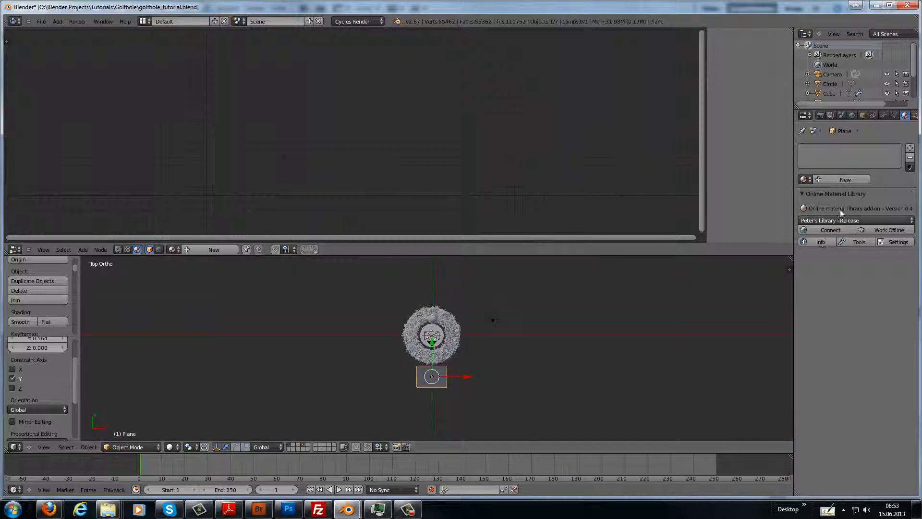
click(840, 178)
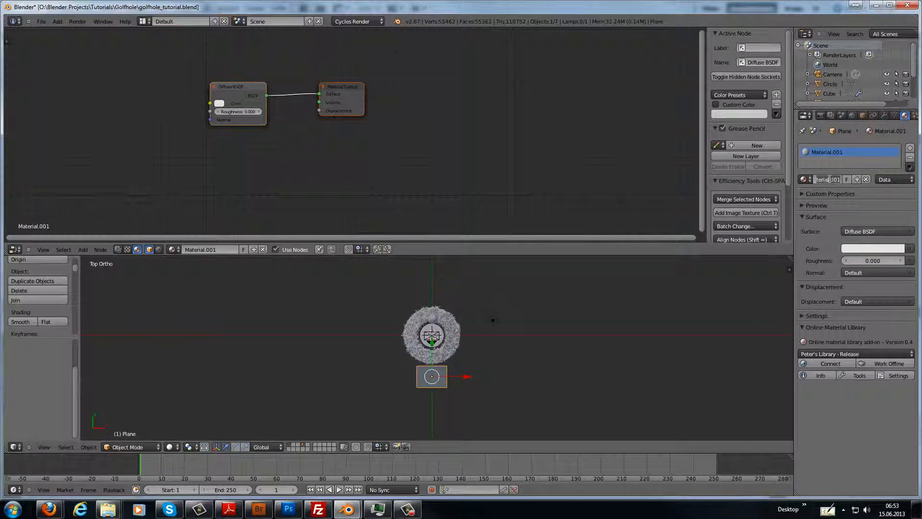
text(Light_top)
key(Return)
Step: Change the Light_top material's surface to Emission with a strength of 5
click(871, 232)
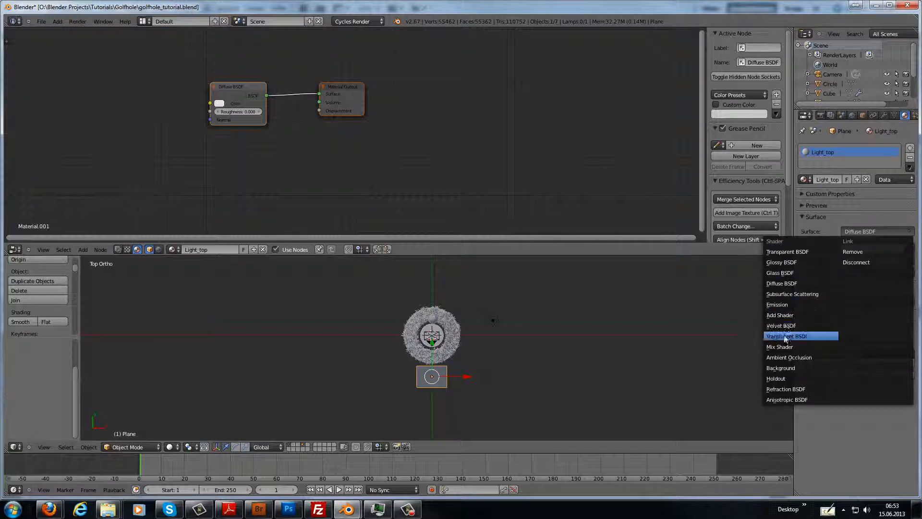
click(787, 305)
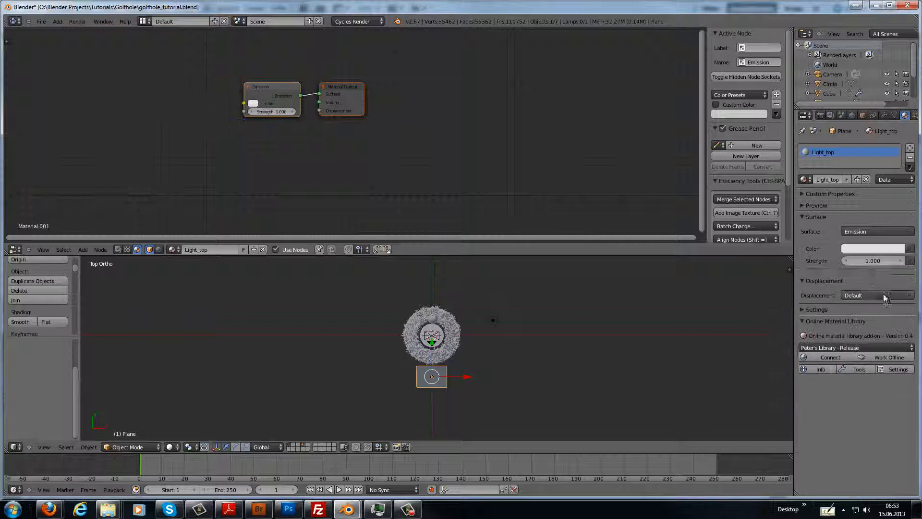
click(866, 260)
text(5)
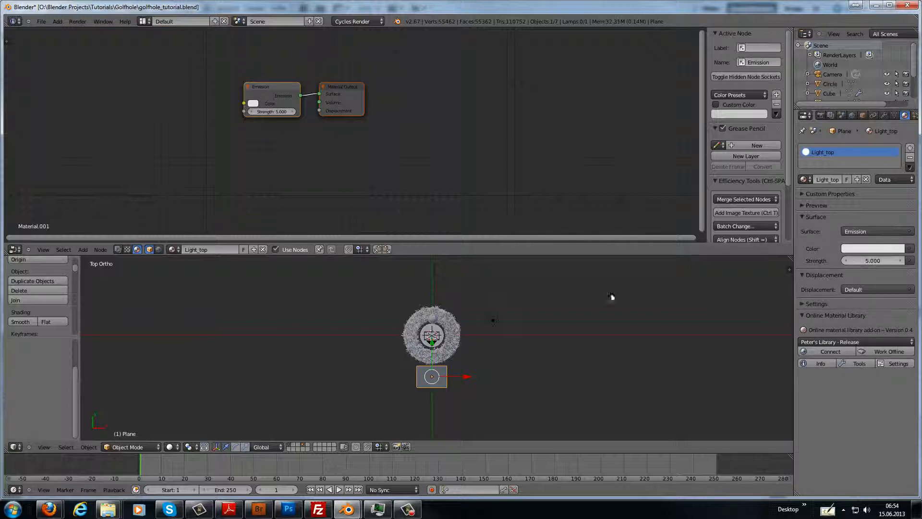
key(Return)
Step: Assign an Environment Texture to the world background color and set its projection to Mirror Ball
middle_drag(419, 333, 432, 308)
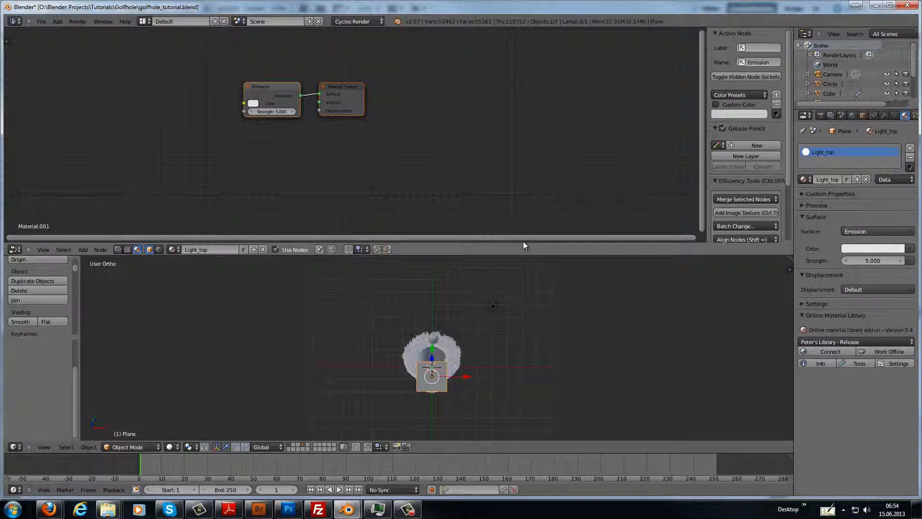
click(852, 115)
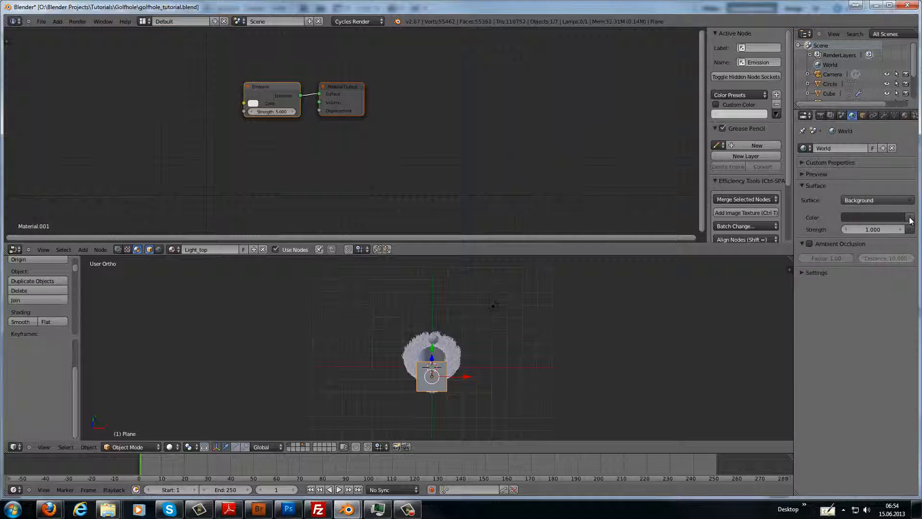
click(910, 220)
click(728, 262)
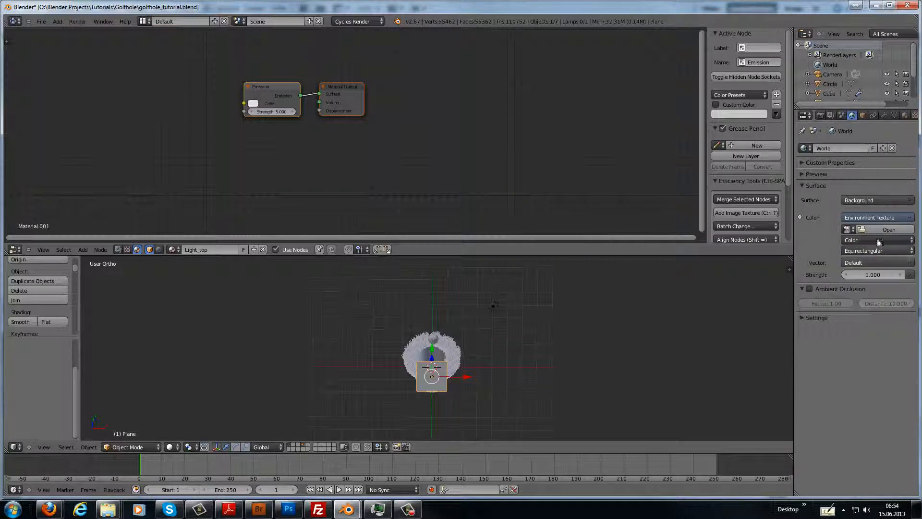
click(883, 250)
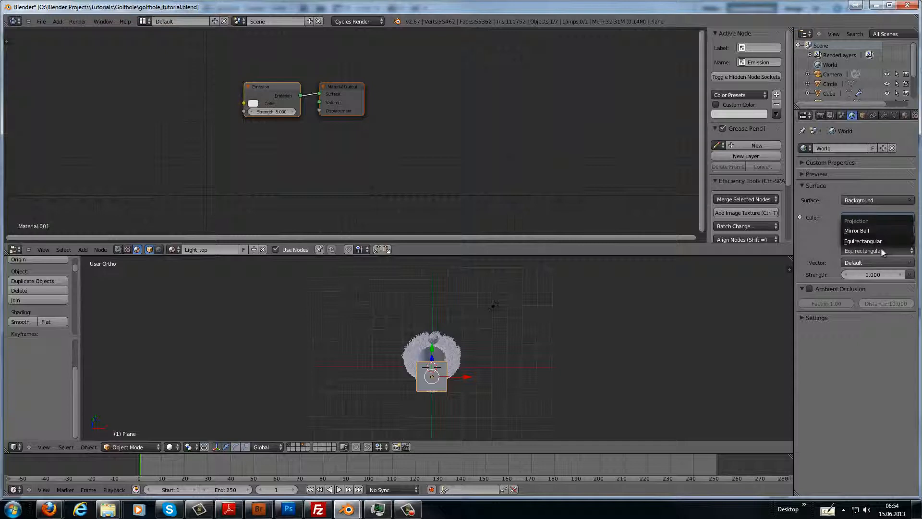
click(853, 231)
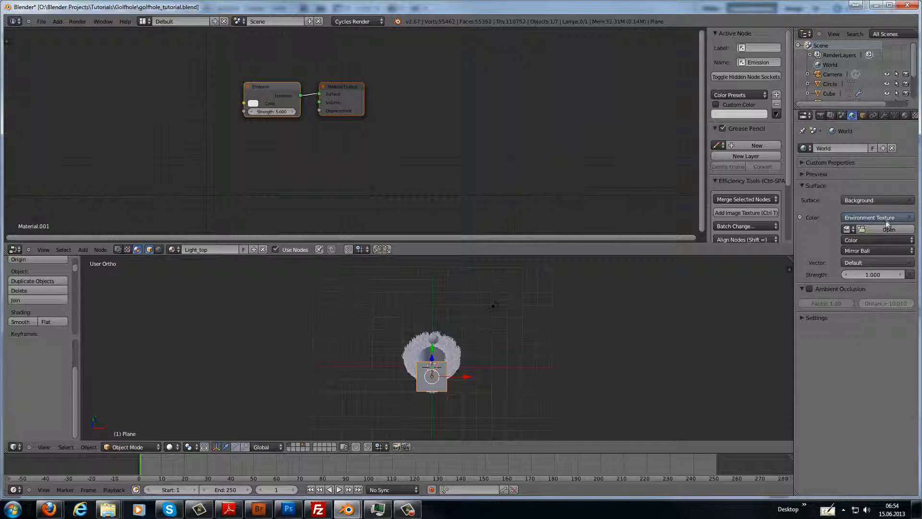
Step: Load angmap24.jpg from the bookmarked hdr folder as the world's environment image, browsing the files as thumbnails
click(887, 227)
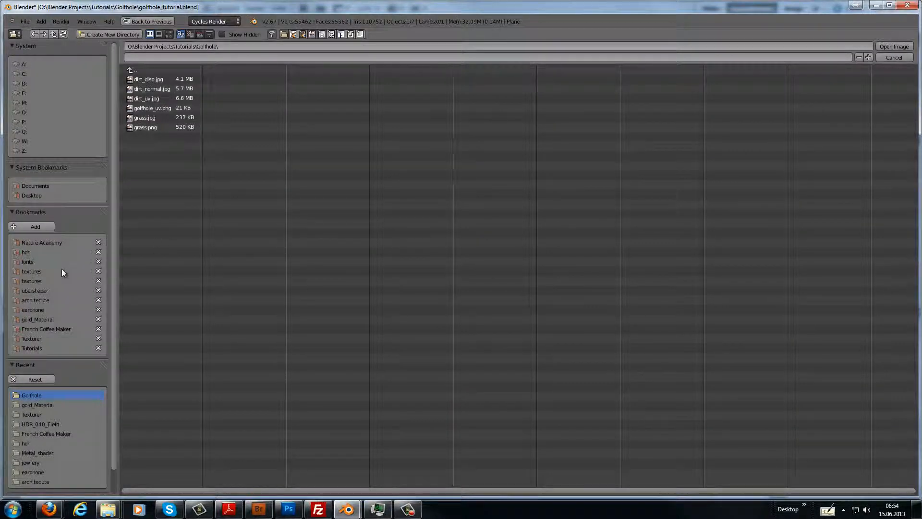
click(24, 252)
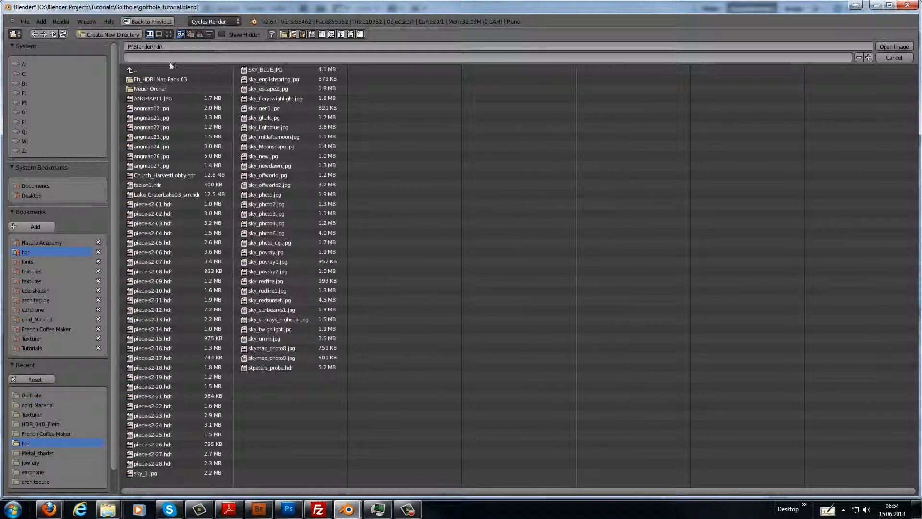
click(169, 34)
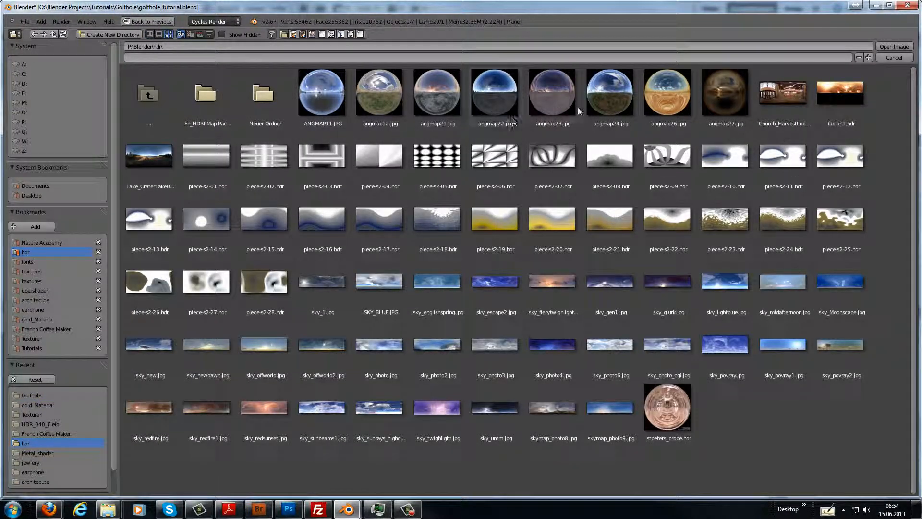
click(606, 99)
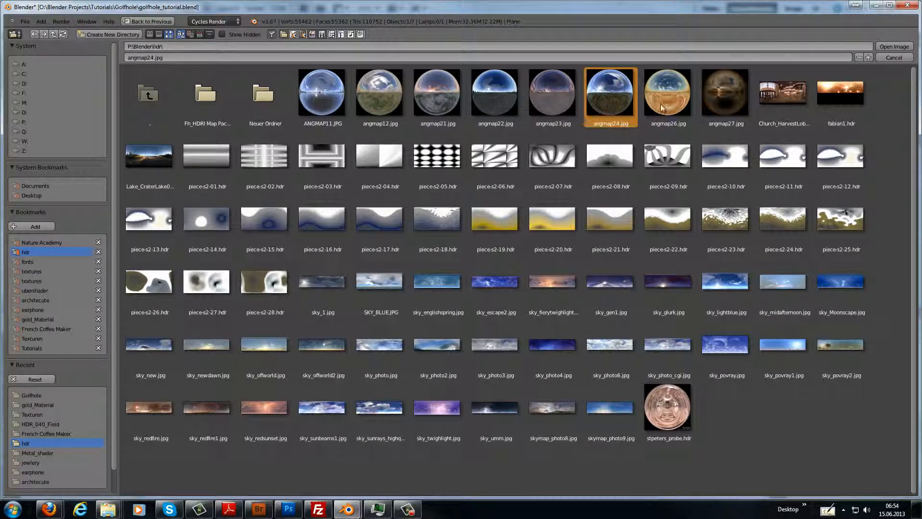
click(895, 46)
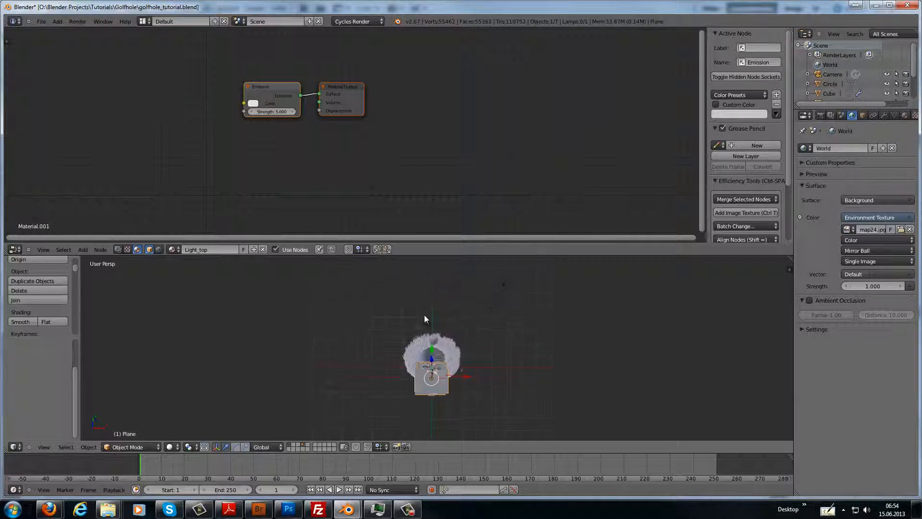
Step: View the scene through the camera and frame the golf hole closely in the viewport
key(KP_0)
scroll(429, 330, up, 4)
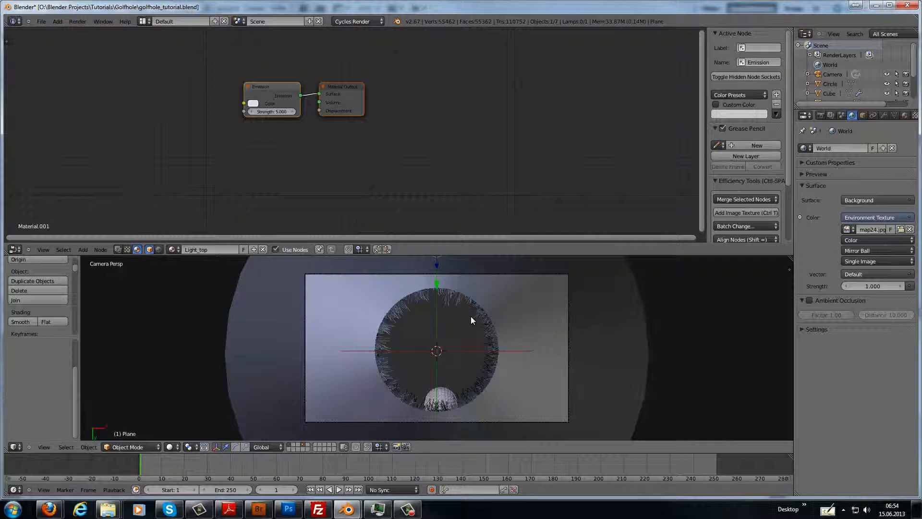
shift+middle_drag(470, 316, 471, 307)
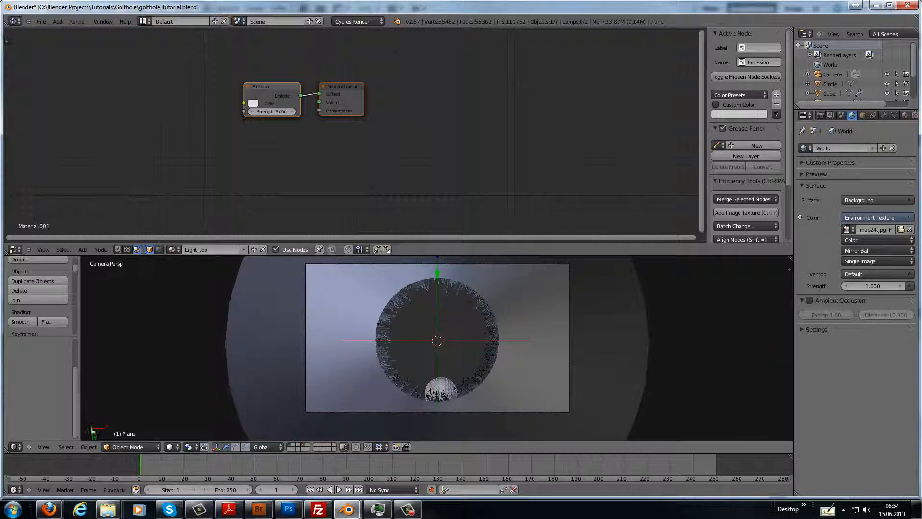